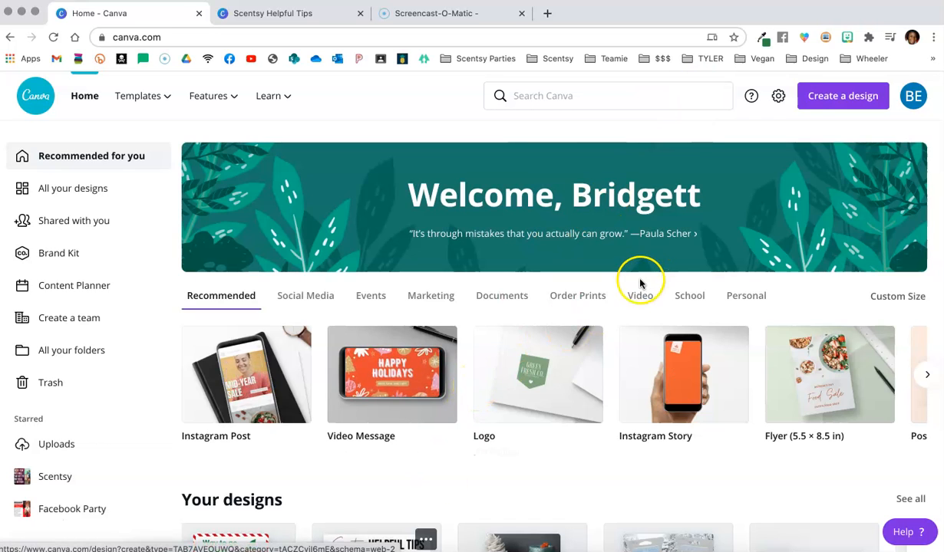
# Create a new blank Facebook Post design.
pyautogui.click(861, 104)
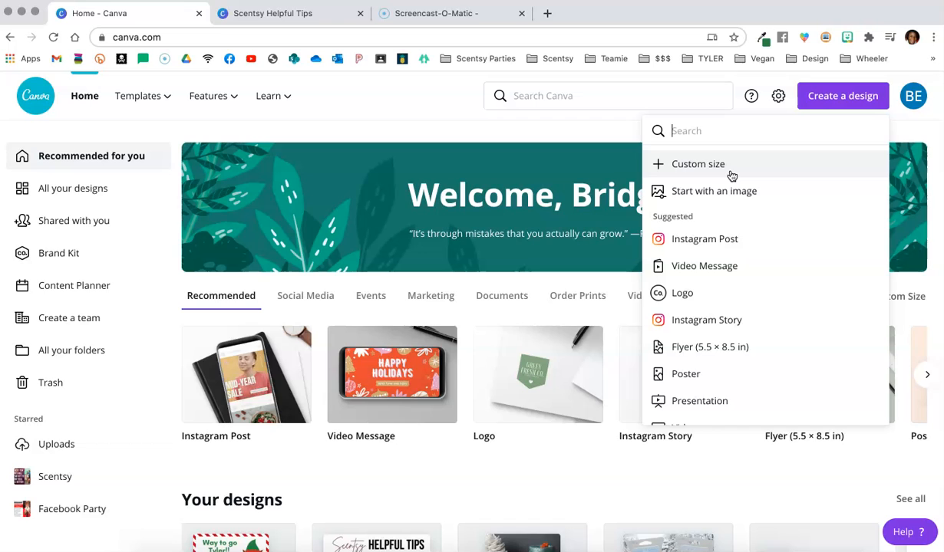
pyautogui.write('facebook')
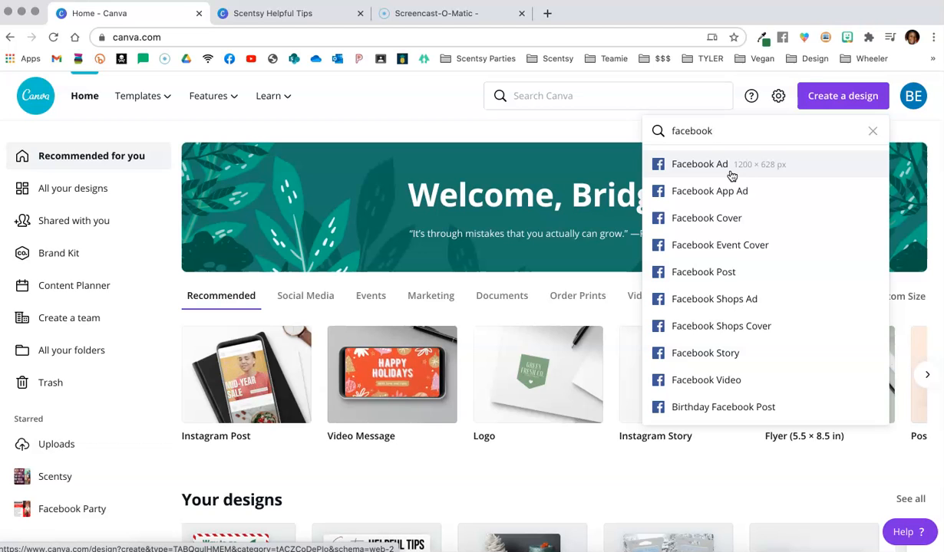
pyautogui.click(744, 273)
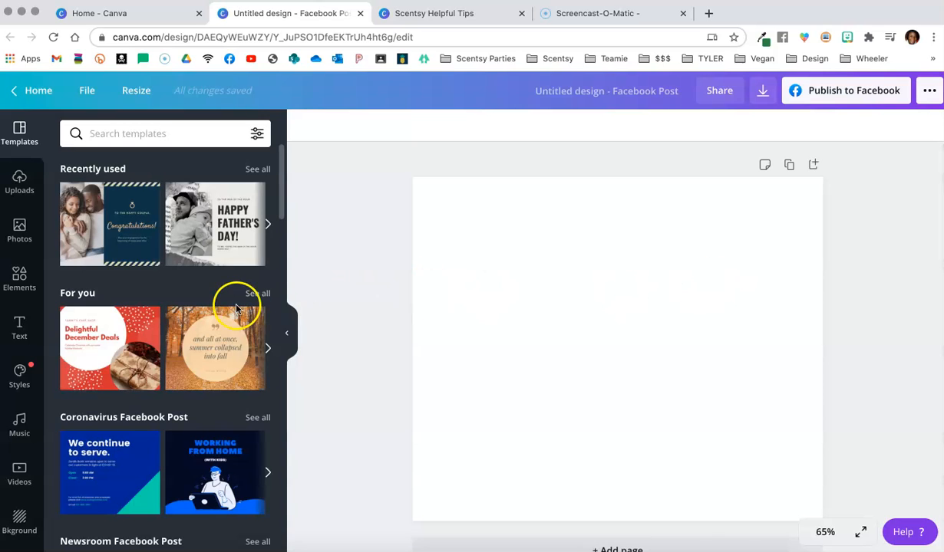
# Apply the Bake Sale template with the cookie photo from the Sale Facebook Post category to the blank page.
pyautogui.scroll(-3, 236, 307)
pyautogui.scroll(-3, 235, 311)
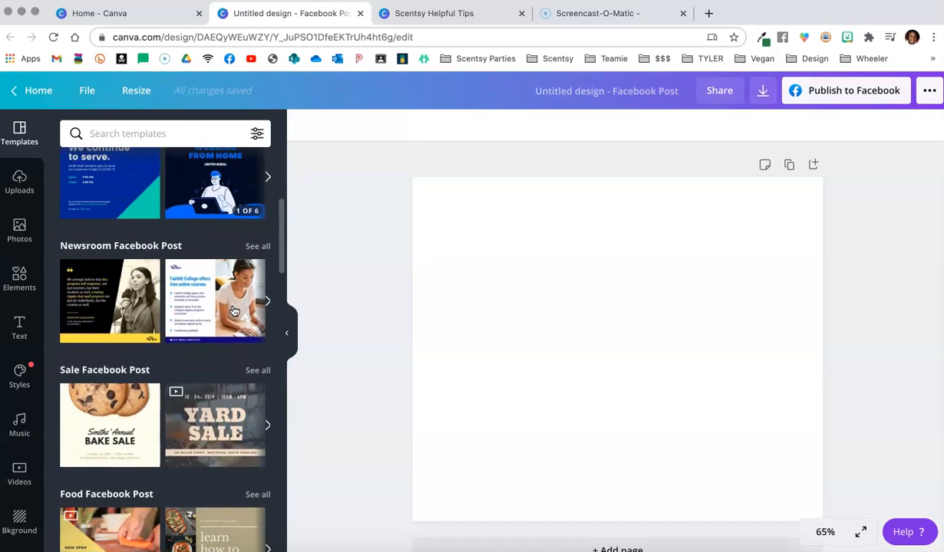
pyautogui.scroll(-3, 235, 311)
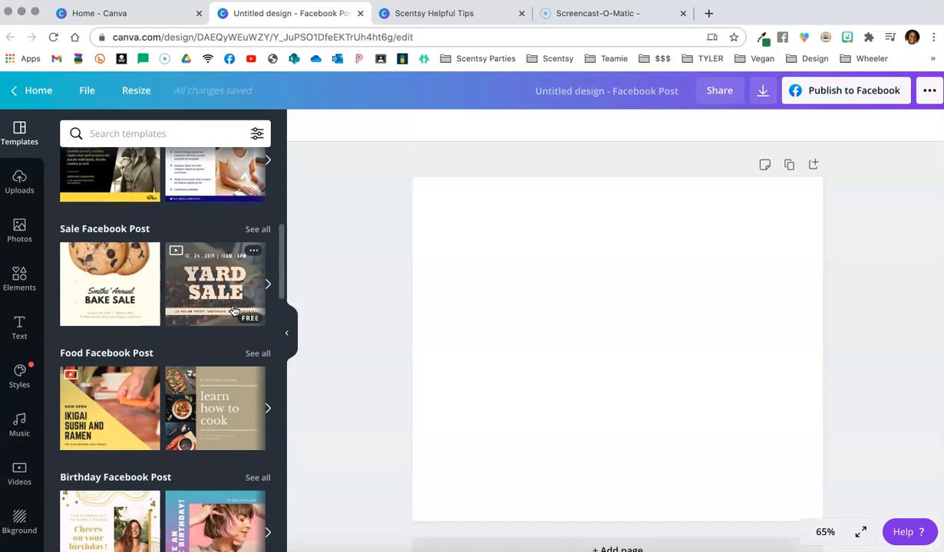
pyautogui.click(116, 282)
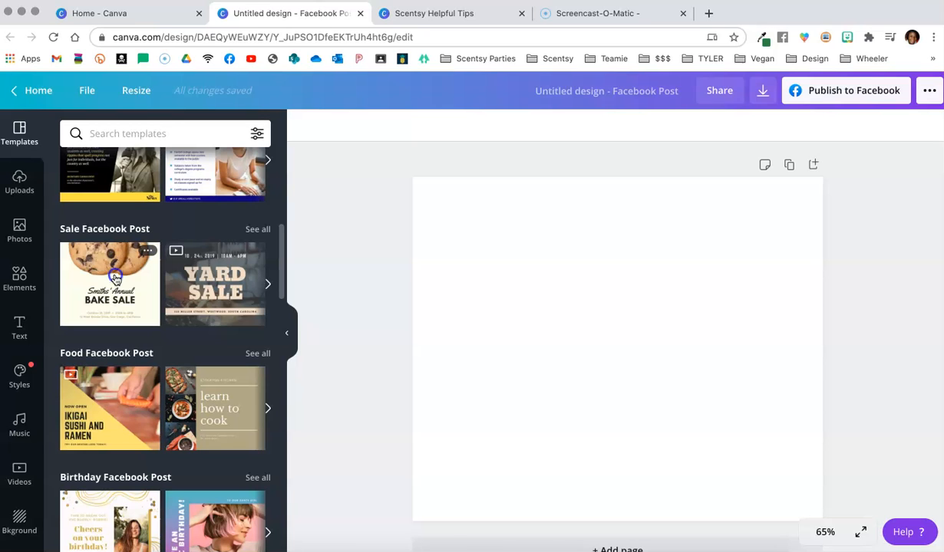
pyautogui.click(115, 278)
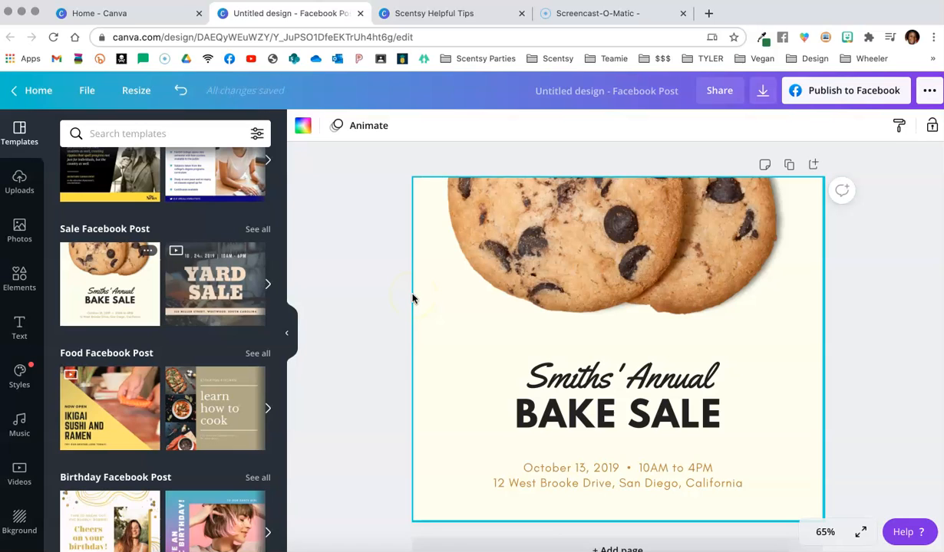
# Delete the cookie photo and add the uploaded image of stacked white Scentsy cotton pads on the page's upper right.
pyautogui.click(568, 257)
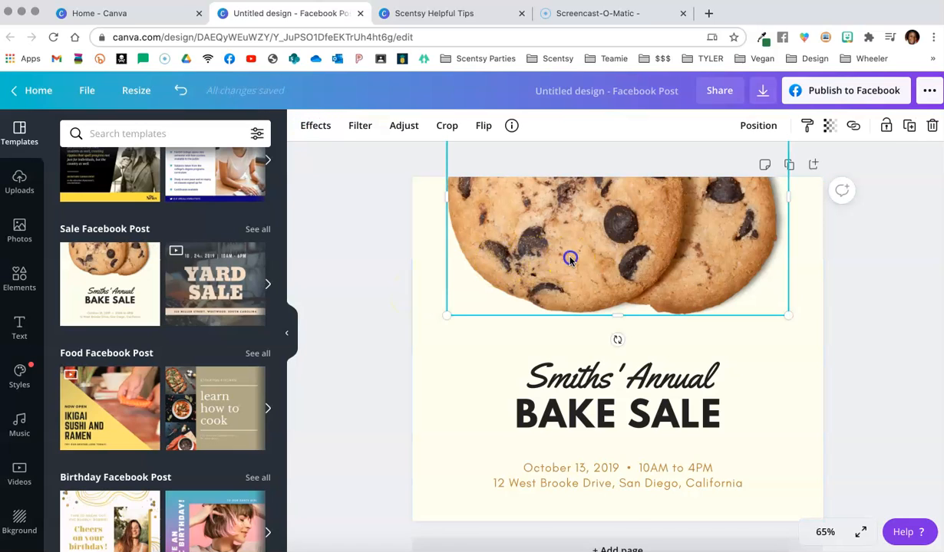
pyautogui.click(933, 134)
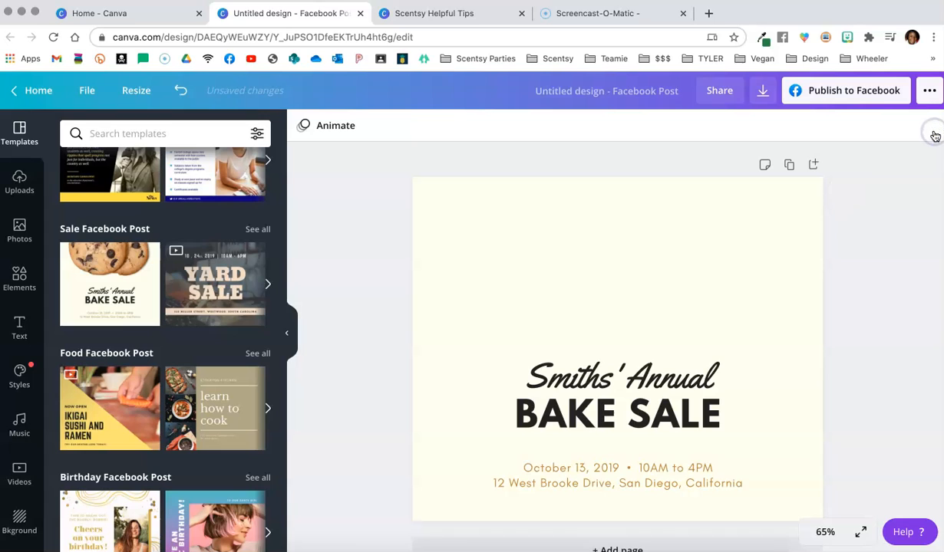
pyautogui.click(22, 184)
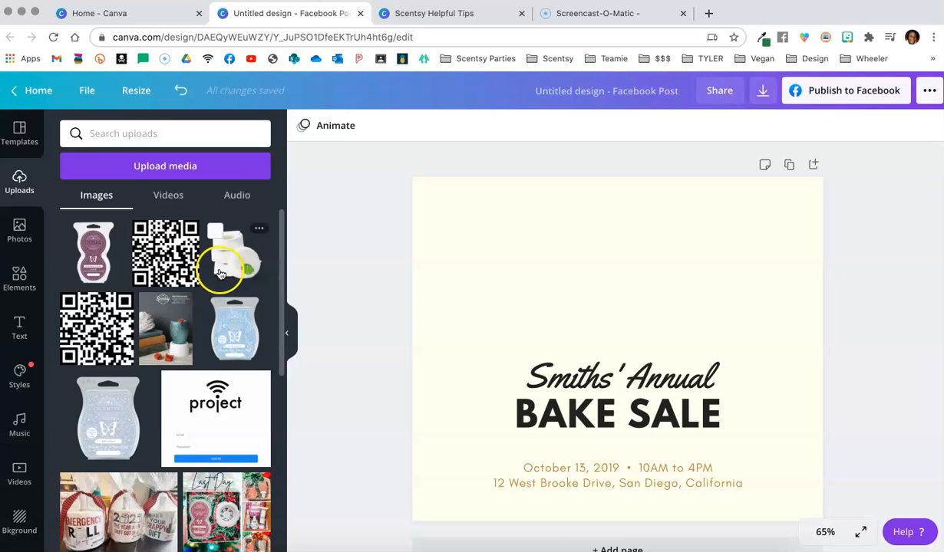
pyautogui.click(225, 270)
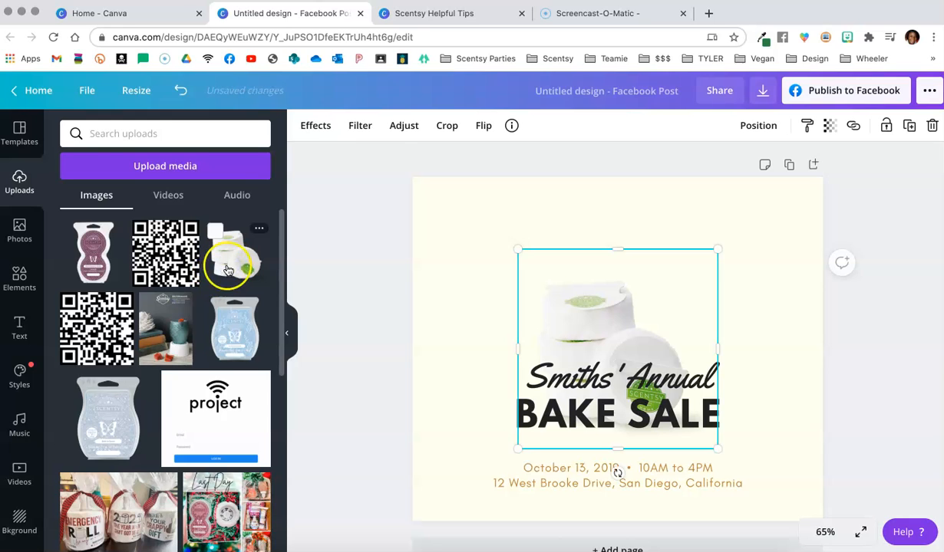
pyautogui.moveTo(613, 330); pyautogui.dragTo(713, 271)
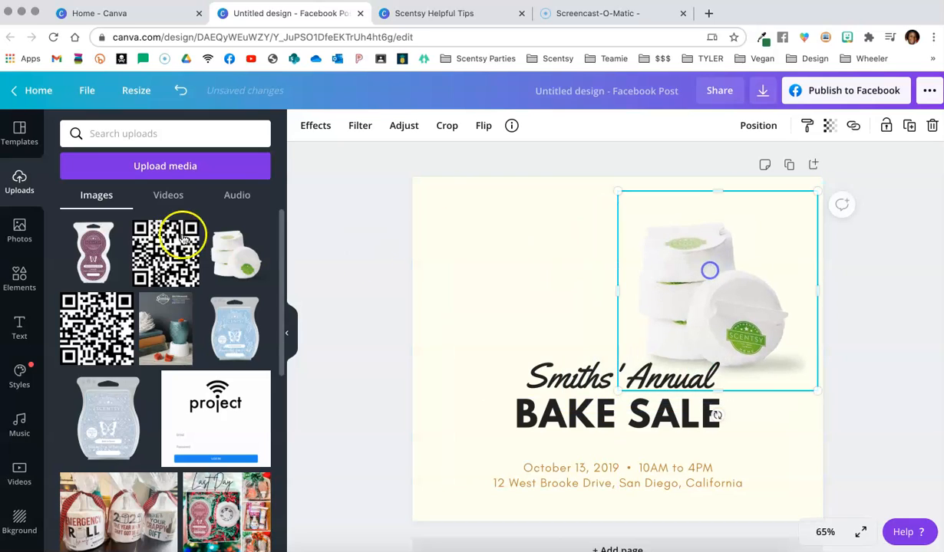
# Check the available sources for uploading media, and move the cotton pads image to the page's upper-left corner.
pyautogui.click(157, 169)
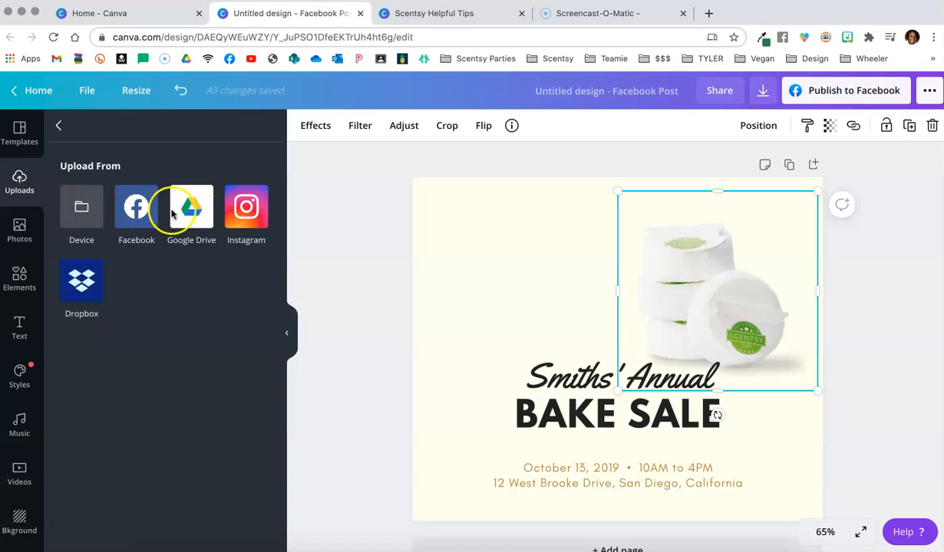
pyautogui.click(54, 127)
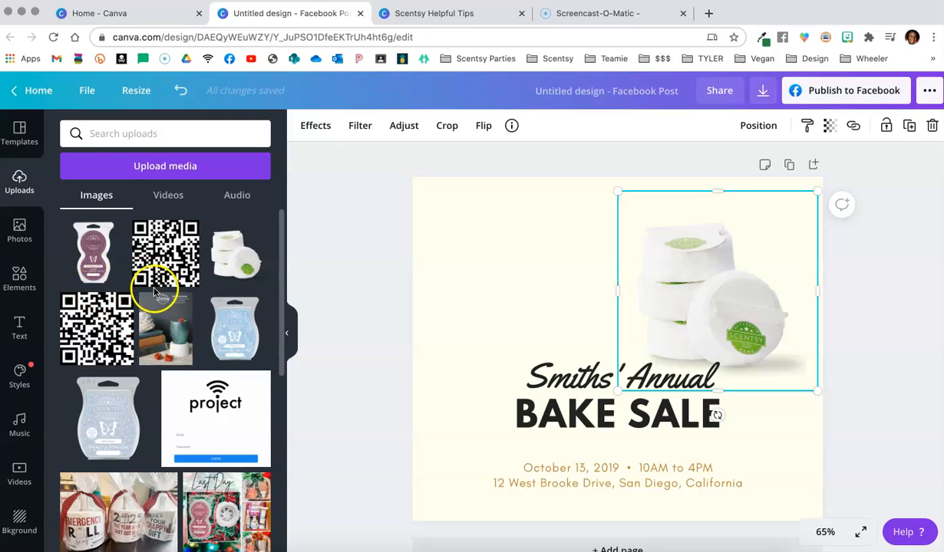
pyautogui.moveTo(736, 322); pyautogui.dragTo(529, 301)
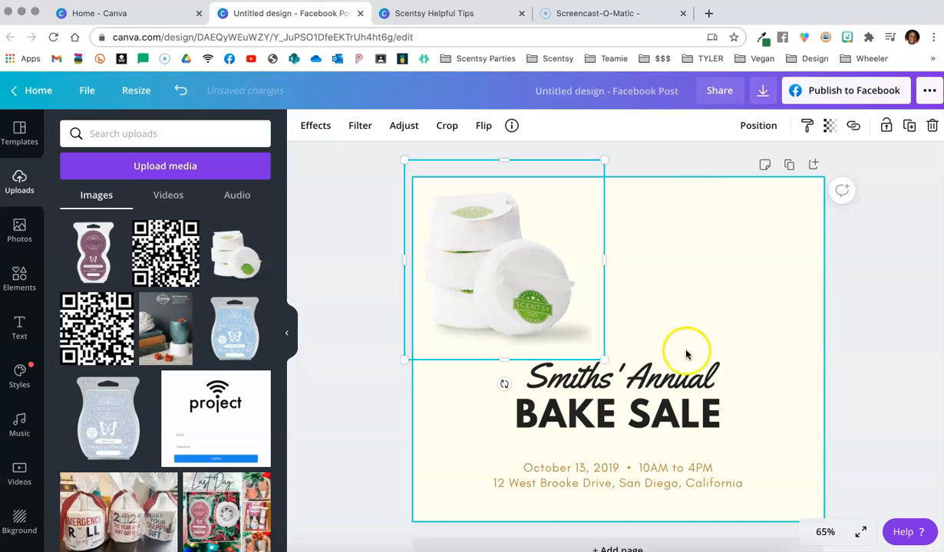
# Move the heading group to the right of the cotton pads image and replace its script line with "Cotton Cleanups".
pyautogui.moveTo(682, 380); pyautogui.dragTo(759, 234)
pyautogui.click(759, 234)
pyautogui.click(759, 233)
pyautogui.write('C')
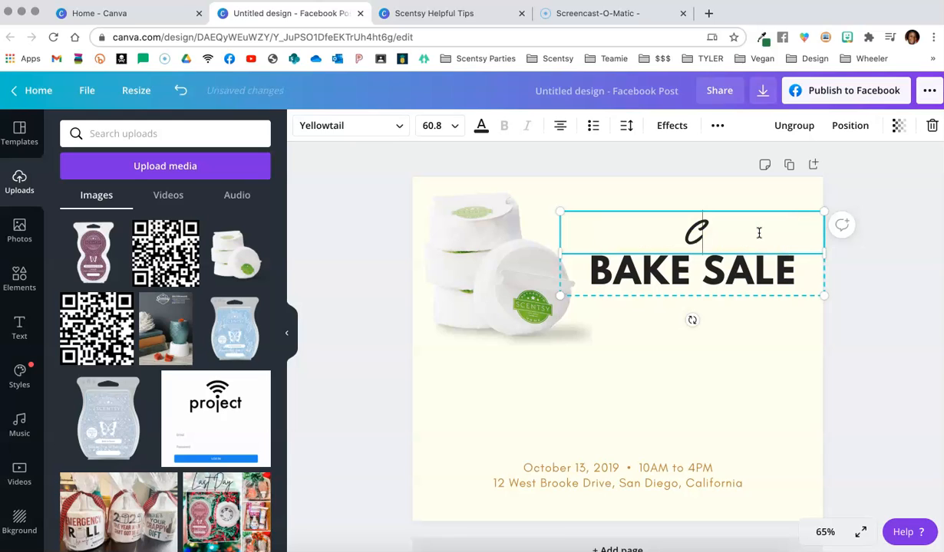
pyautogui.write('otton Cleanups')
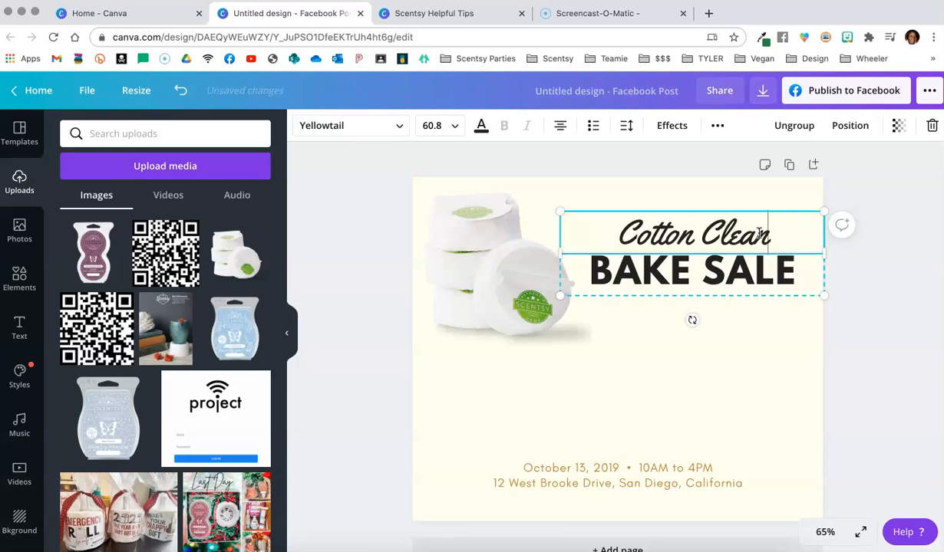
# Replace the "BAKE SALE" line of the heading with "HOW TO REMOVE WAX".
pyautogui.click(787, 267)
pyautogui.write('H')
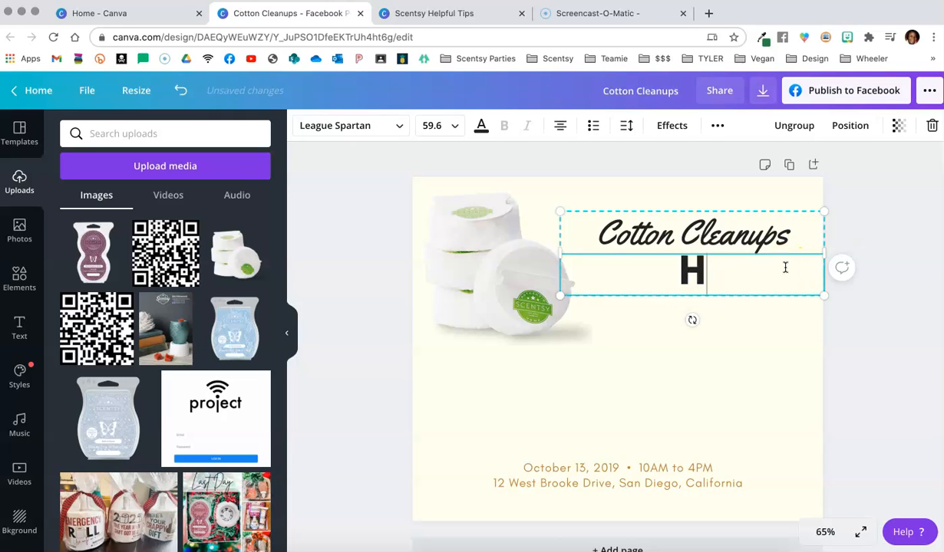
pyautogui.write('OW TO REMOVE WAX')
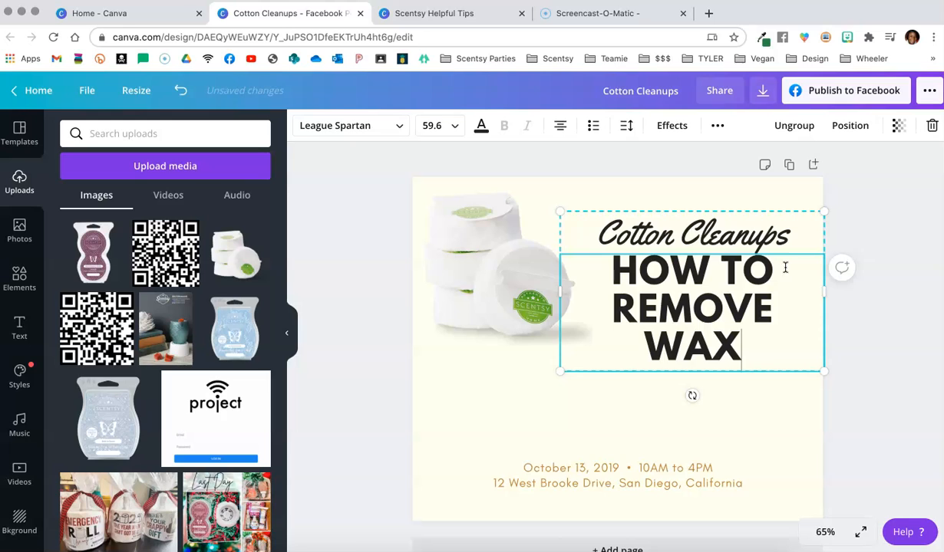
pyautogui.click(784, 268)
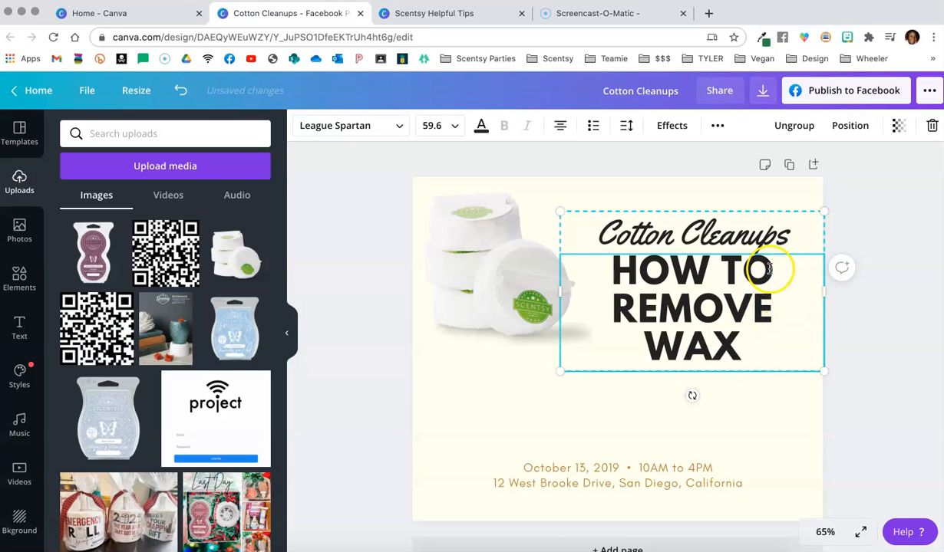
# Ungroup the two heading lines and select only the "HOW TO REMOVE WAX" text box.
pyautogui.click(798, 129)
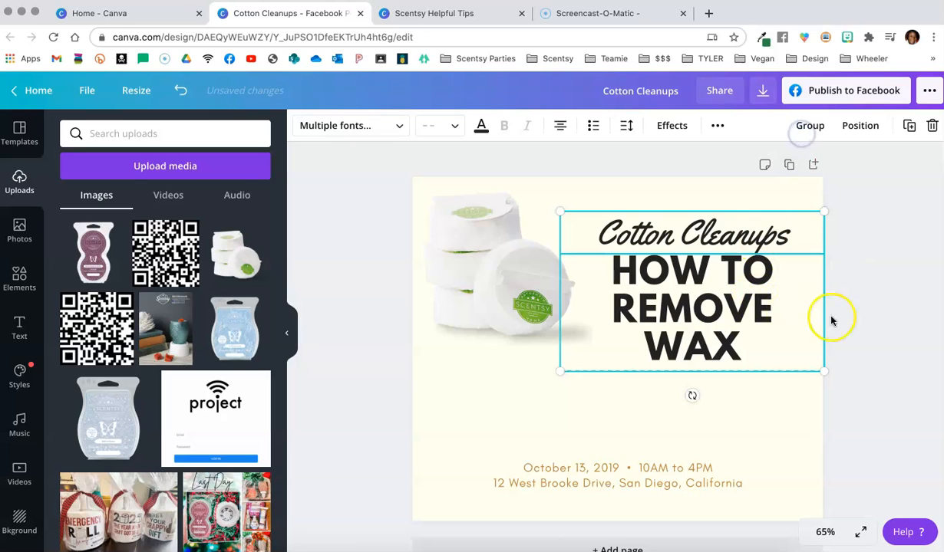
pyautogui.click(859, 316)
pyautogui.click(724, 305)
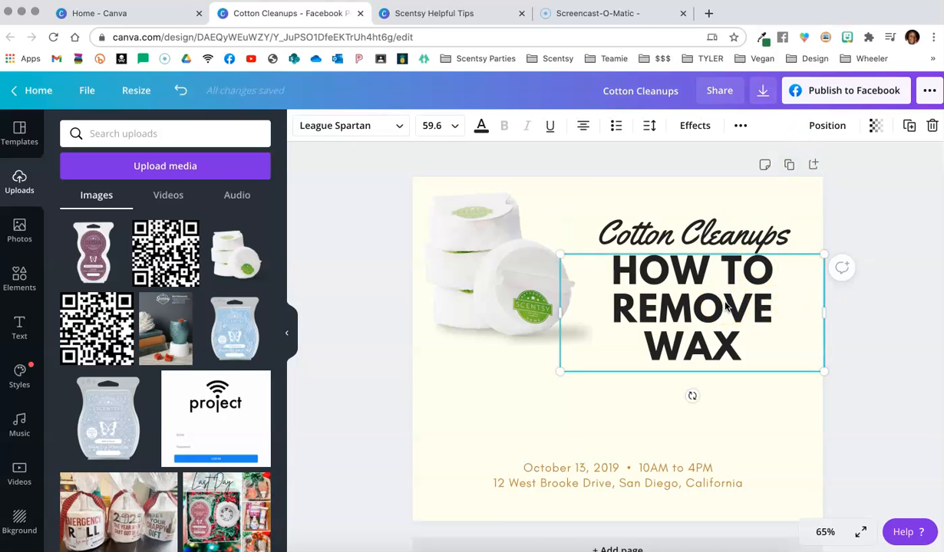
# Browse the recently used, brand, uploaded and popular fonts available for the "HOW TO REMOVE WAX" text.
pyautogui.click(398, 128)
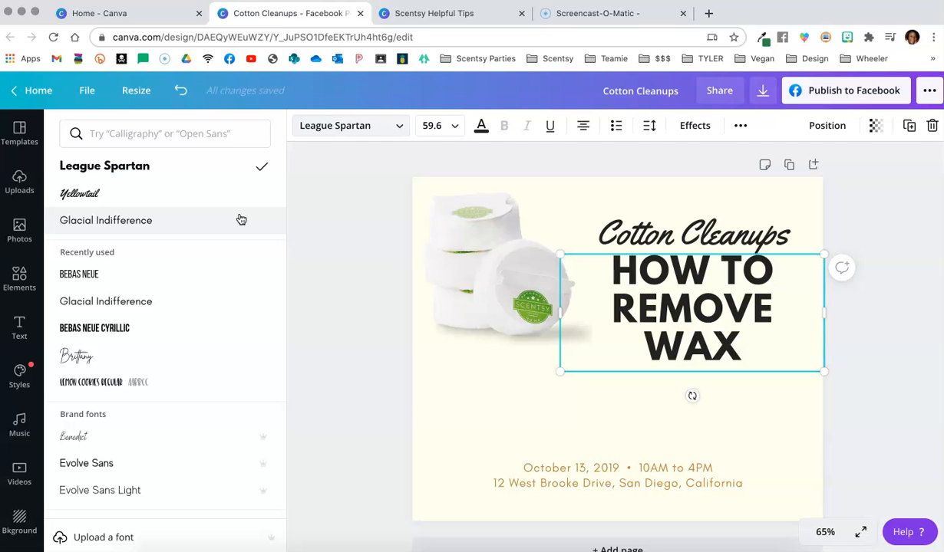
pyautogui.scroll(-7, 241, 219)
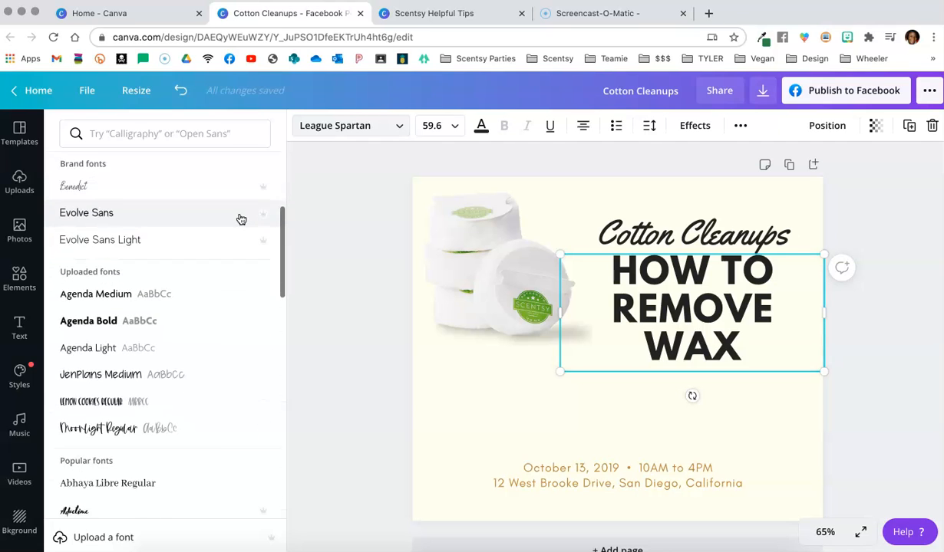
pyautogui.scroll(-3, 241, 219)
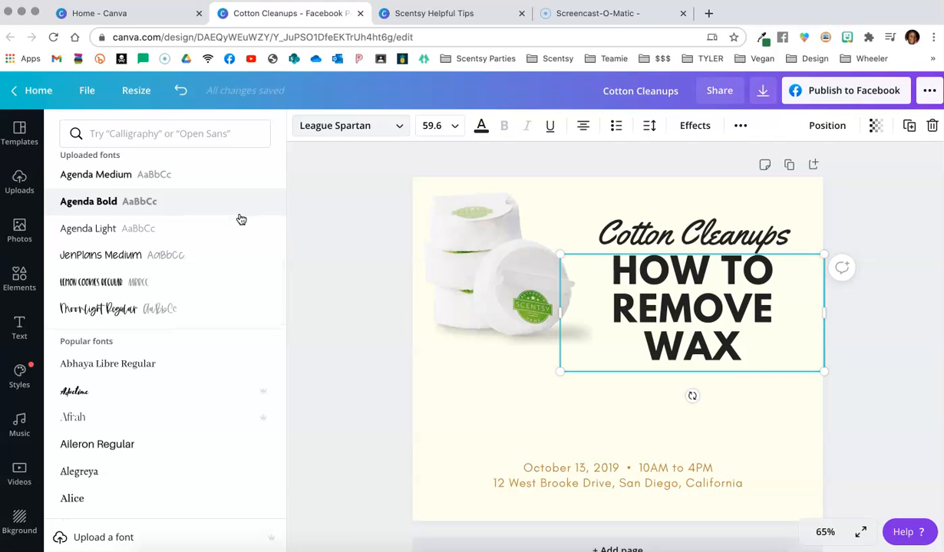
pyautogui.scroll(10, 190, 310)
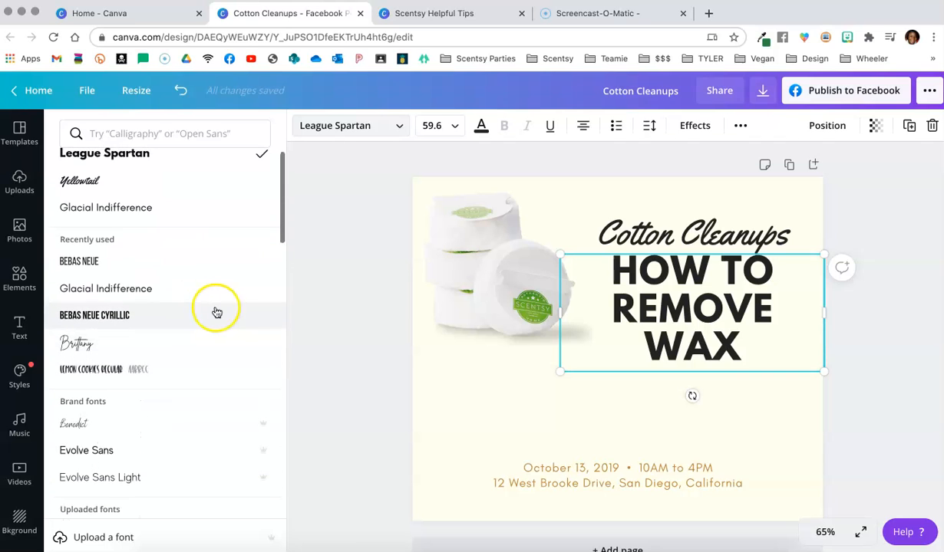
# Enlarge the "HOW TO REMOVE WAX" text box slightly, to a font size of about 60.5.
pyautogui.click(449, 127)
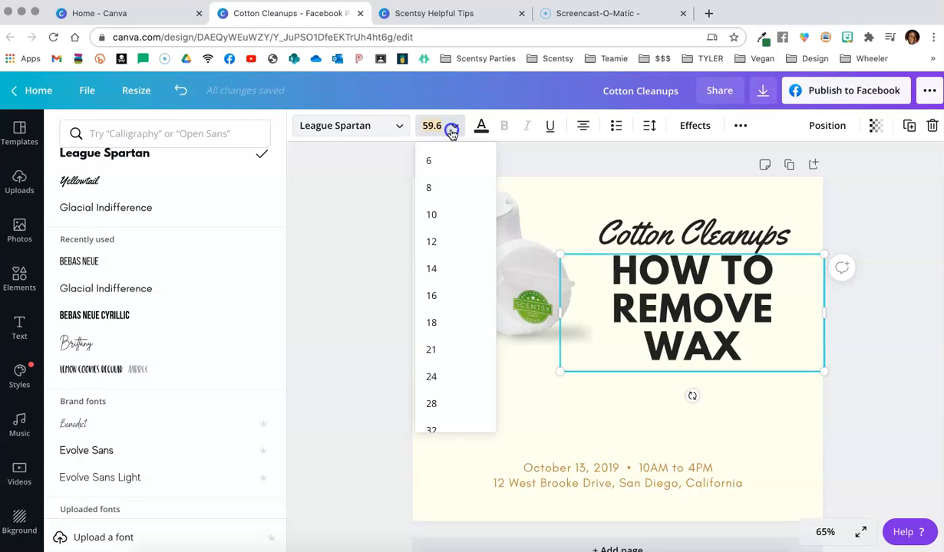
pyautogui.click(452, 131)
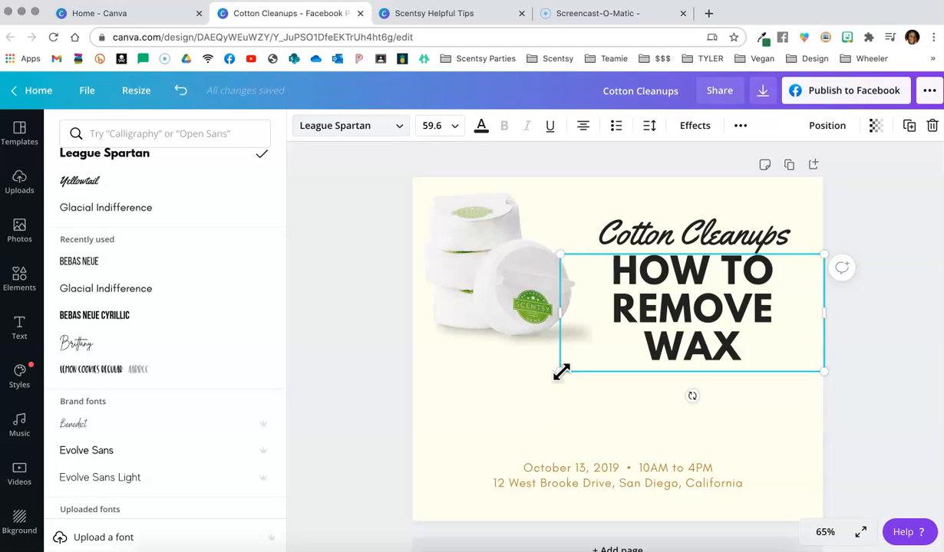
pyautogui.moveTo(561, 373)
pyautogui.mouseDown()
pyautogui.moveTo(473, 396)
pyautogui.moveTo(575, 363)
pyautogui.moveTo(555, 368)
pyautogui.mouseUp()
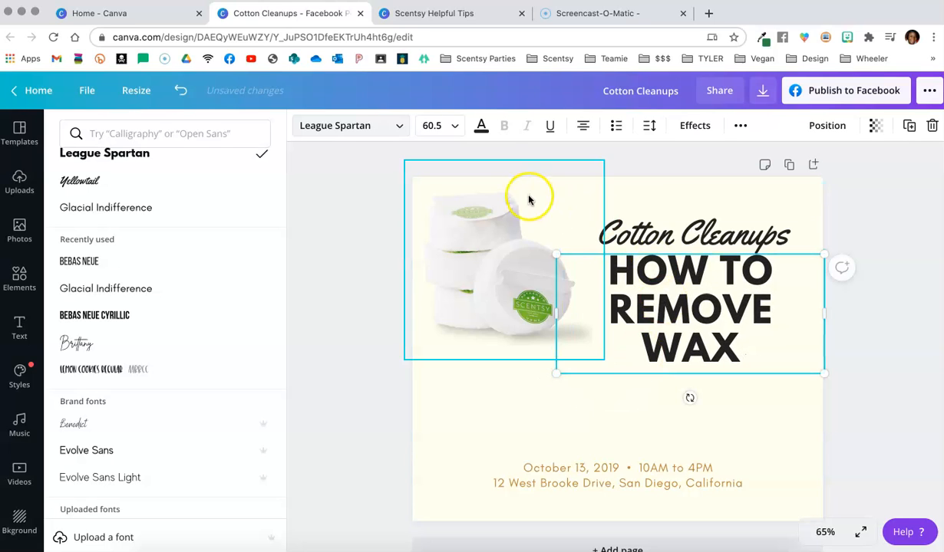
# Set the letter spacing of the "HOW TO REMOVE WAX" text to 93 and its line height to 1.05.
pyautogui.click(481, 126)
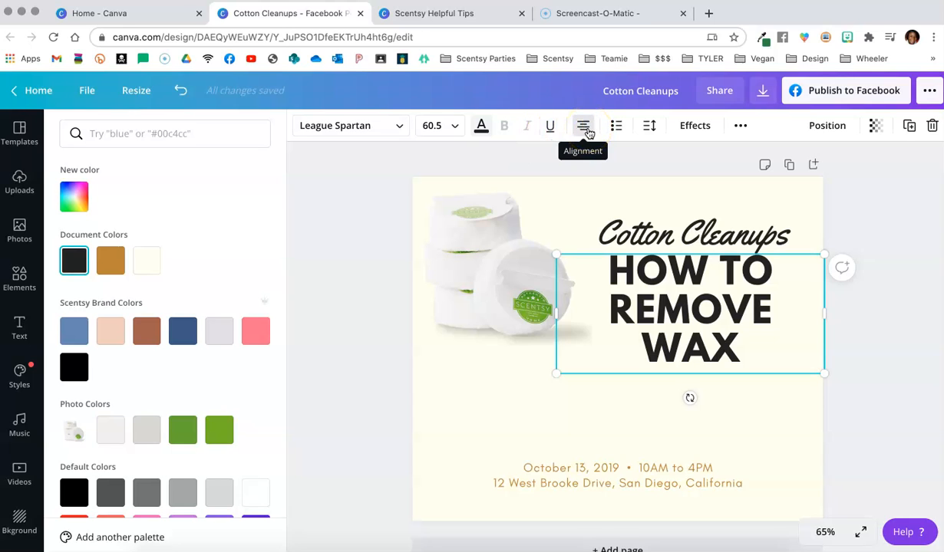
pyautogui.click(649, 129)
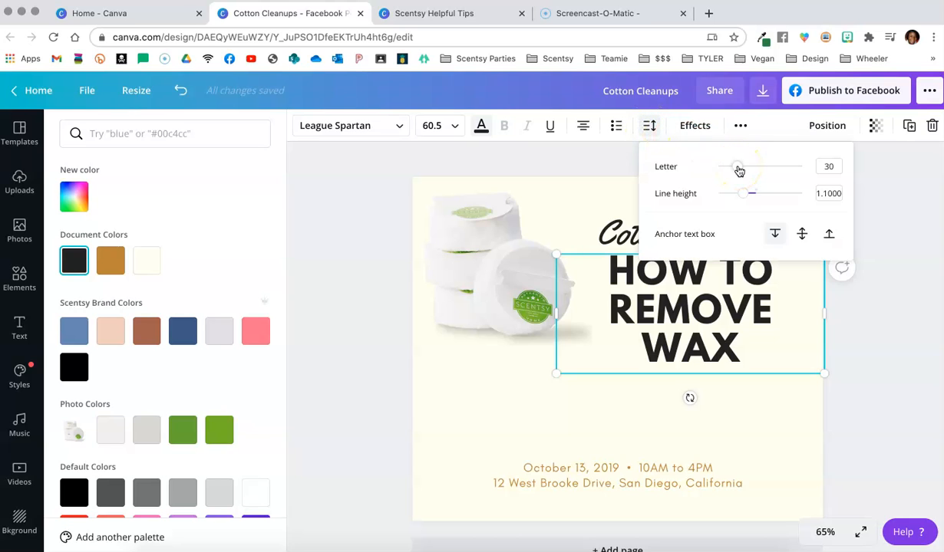
pyautogui.moveTo(738, 169); pyautogui.dragTo(741, 195)
# Apply a shadow effect to the "HOW TO REMOVE WAX" text.
pyautogui.click(695, 129)
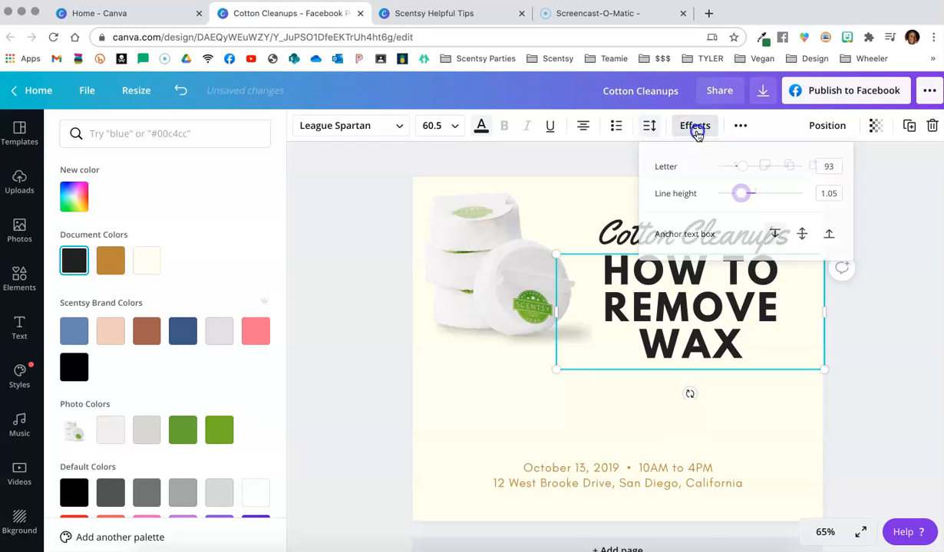
pyautogui.click(170, 196)
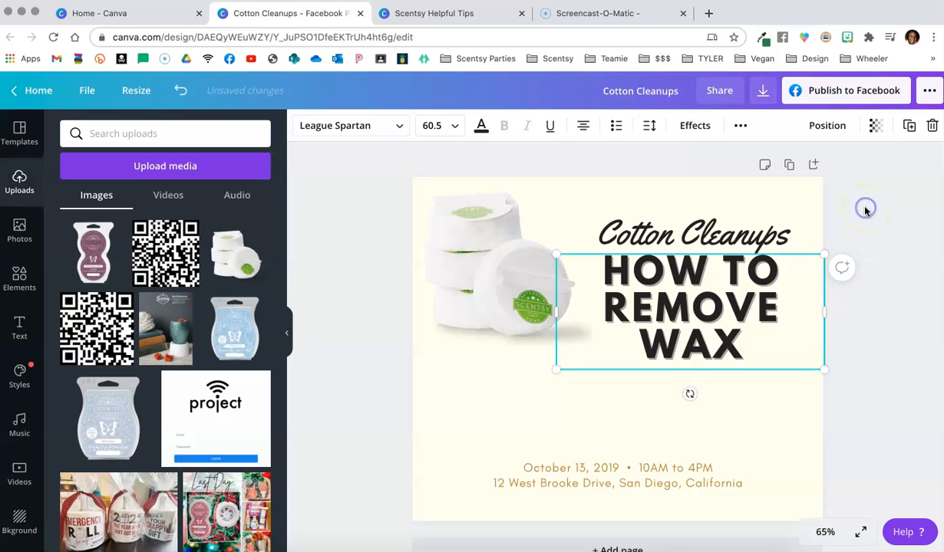
# Try the uppercase option on the "HOW TO REMOVE WAX" text.
pyautogui.click(742, 126)
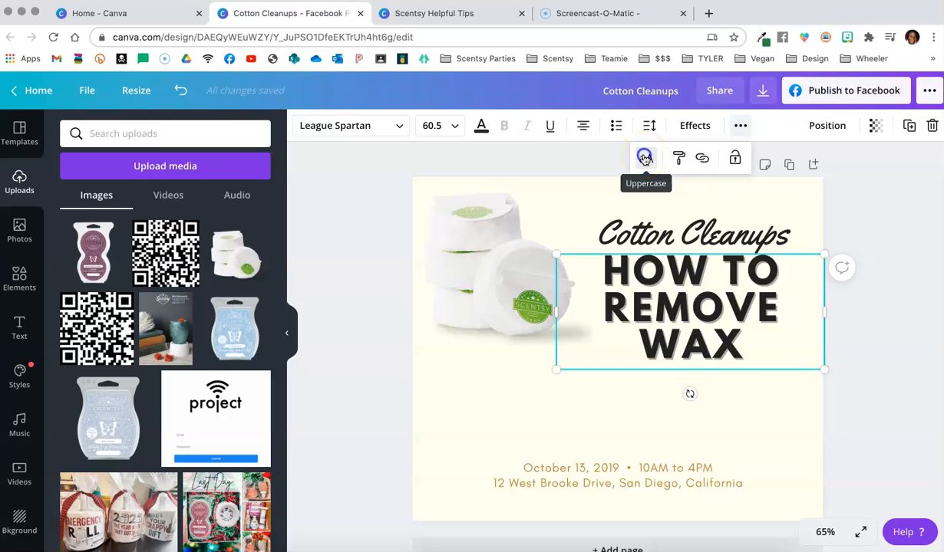
pyautogui.click(646, 159)
pyautogui.click(645, 159)
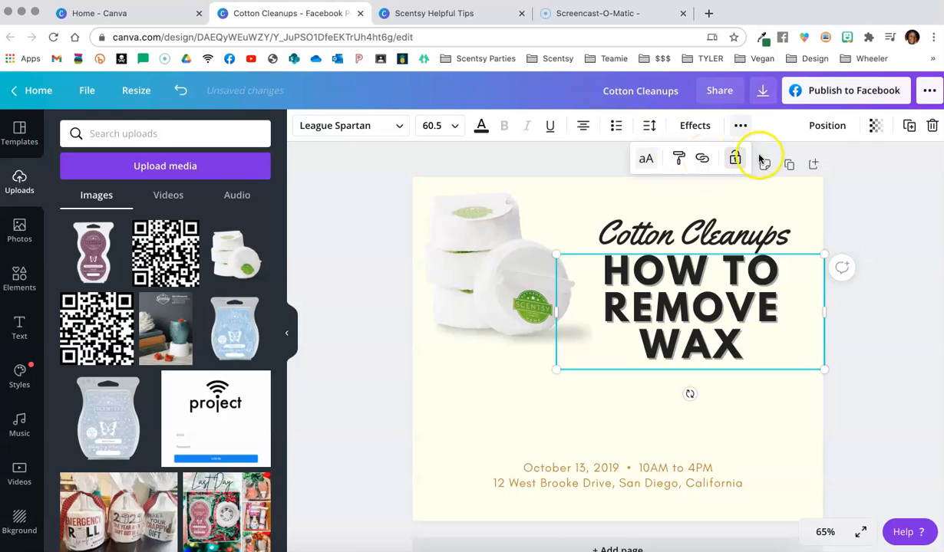
# Try aligning the "HOW TO REMOVE WAX" text box to the horizontal center of the page.
pyautogui.click(862, 188)
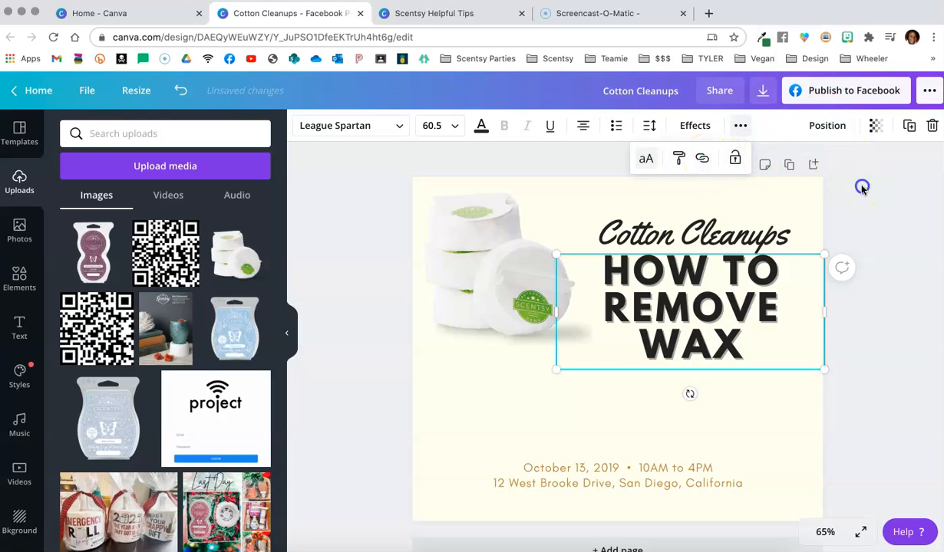
pyautogui.click(835, 128)
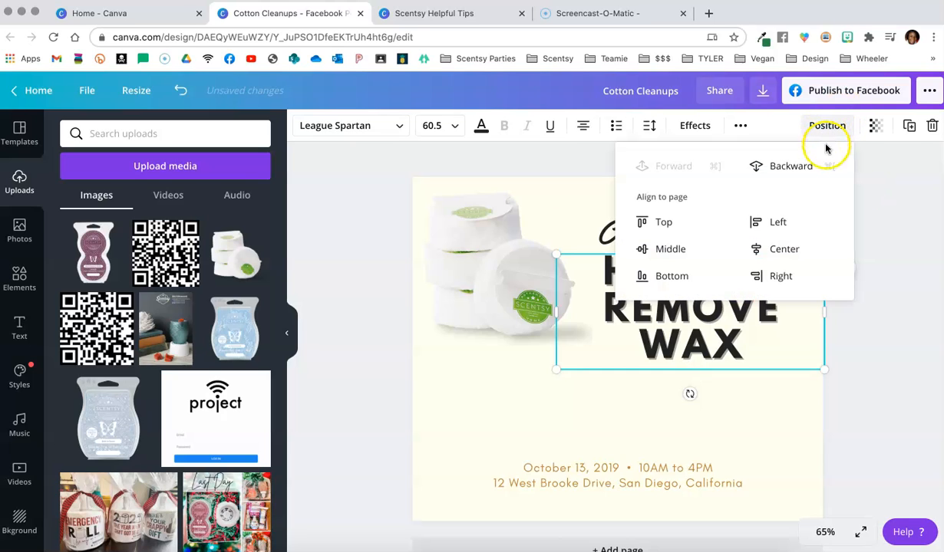
pyautogui.click(782, 259)
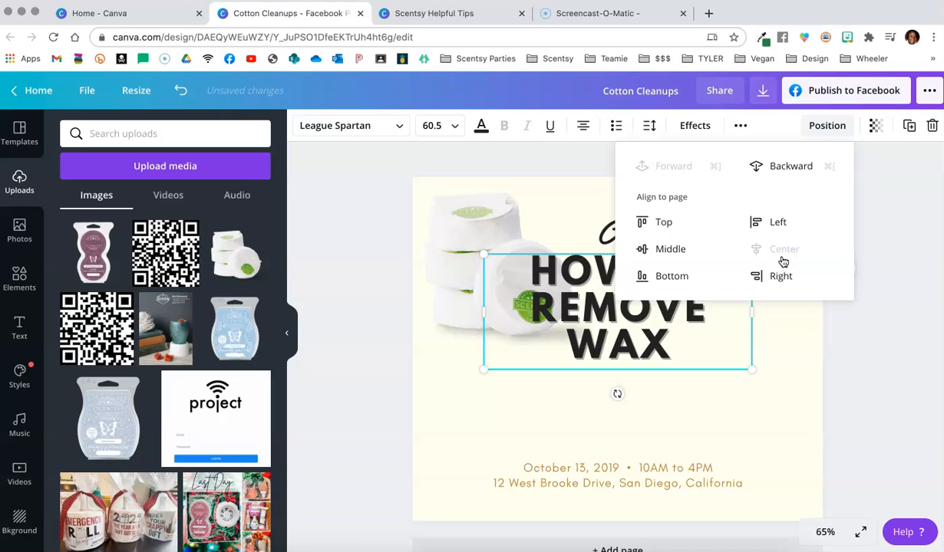
pyautogui.click(864, 219)
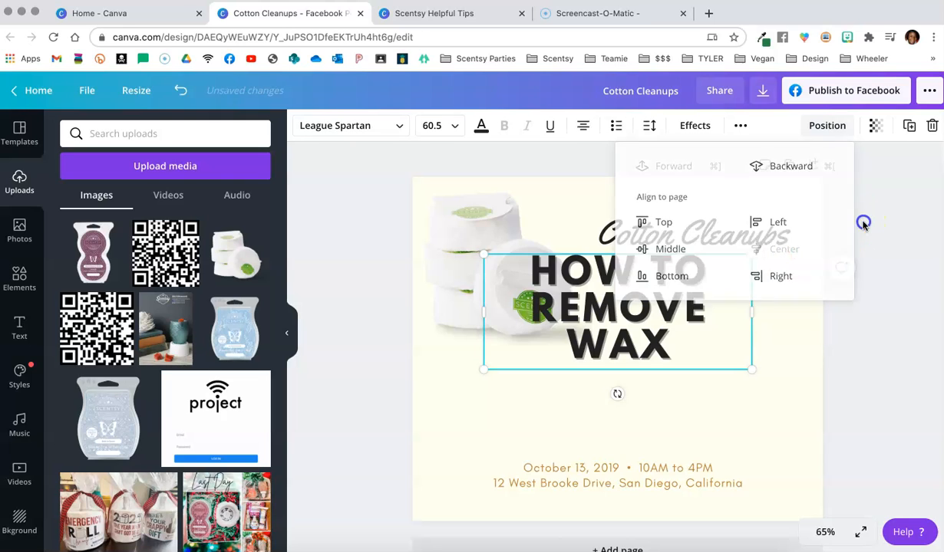
# Undo the center alignment of the "HOW TO REMOVE WAX" text and leave it deselected.
pyautogui.click(181, 94)
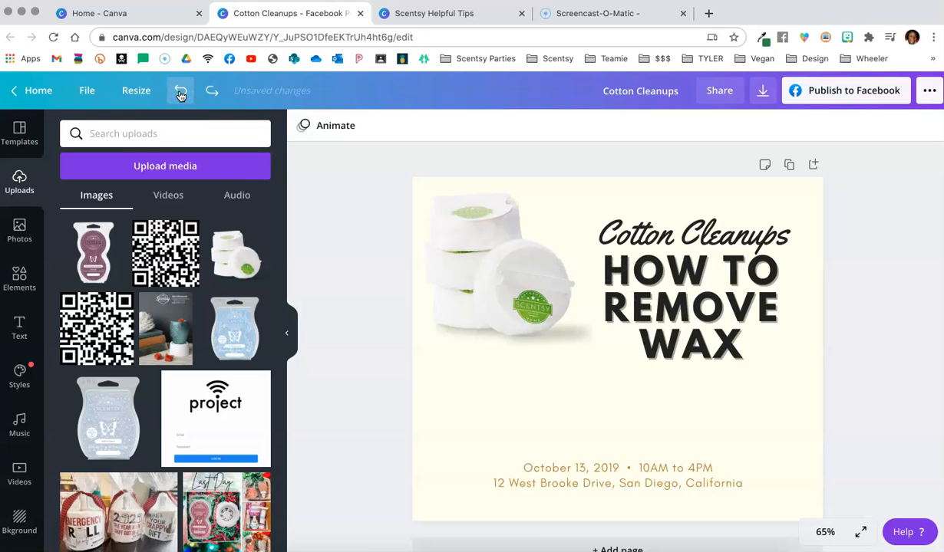
pyautogui.click(181, 94)
pyautogui.click(837, 267)
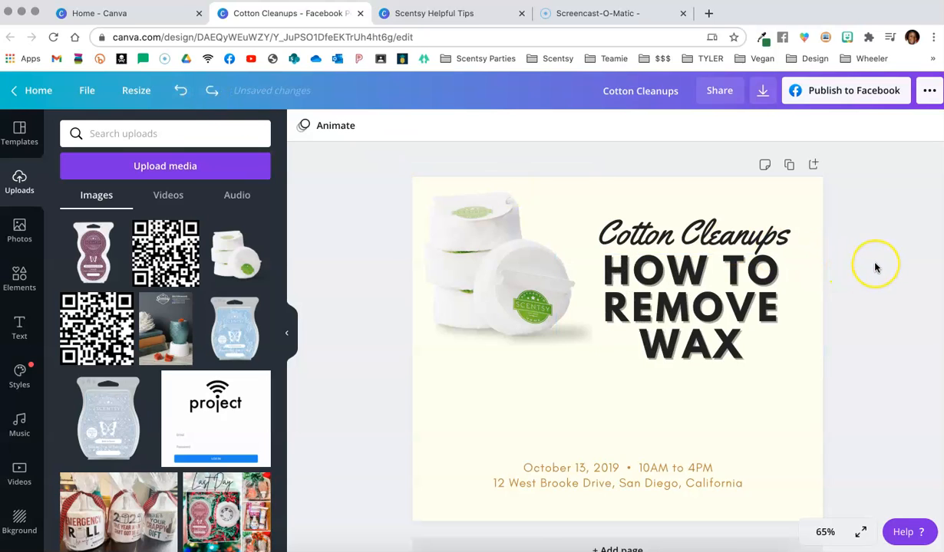
# Look through the template, upload and stock photo libraries.
pyautogui.click(735, 358)
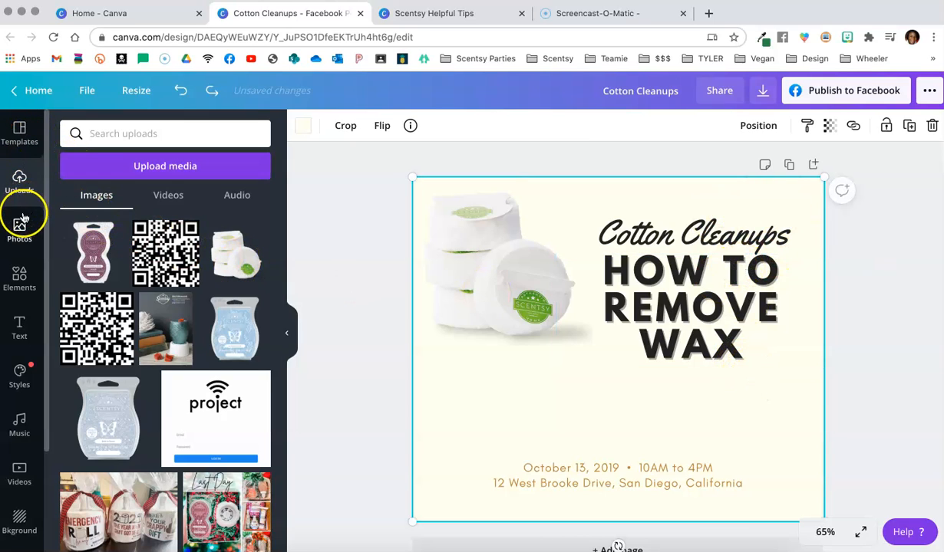
pyautogui.click(17, 134)
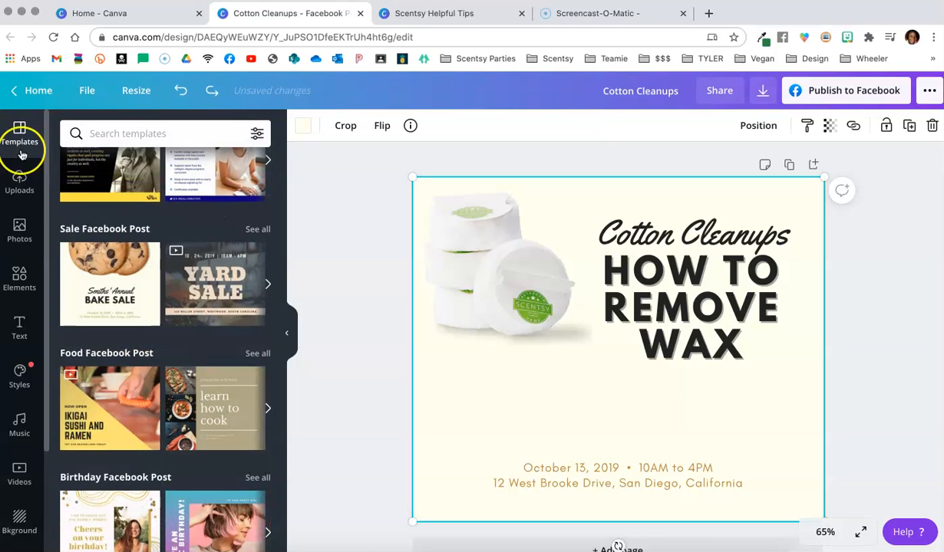
pyautogui.click(26, 192)
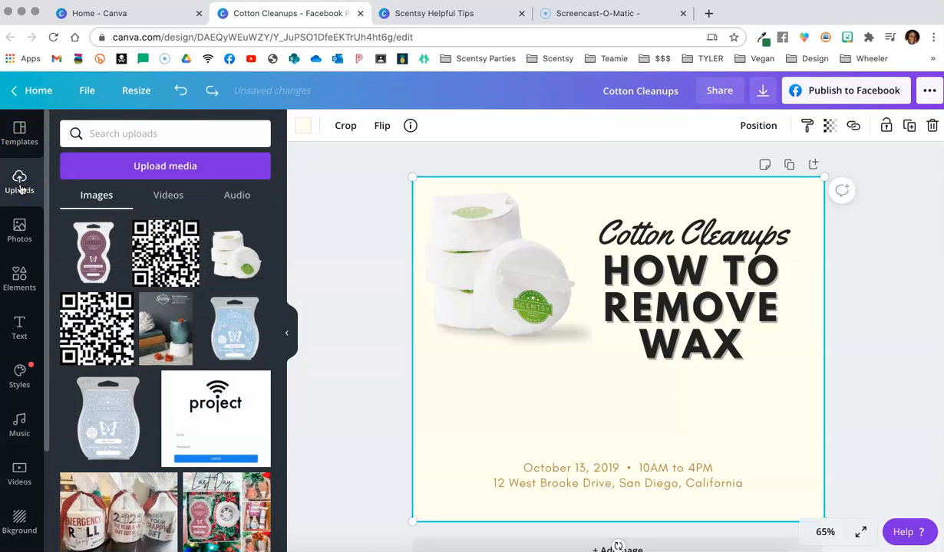
pyautogui.click(21, 233)
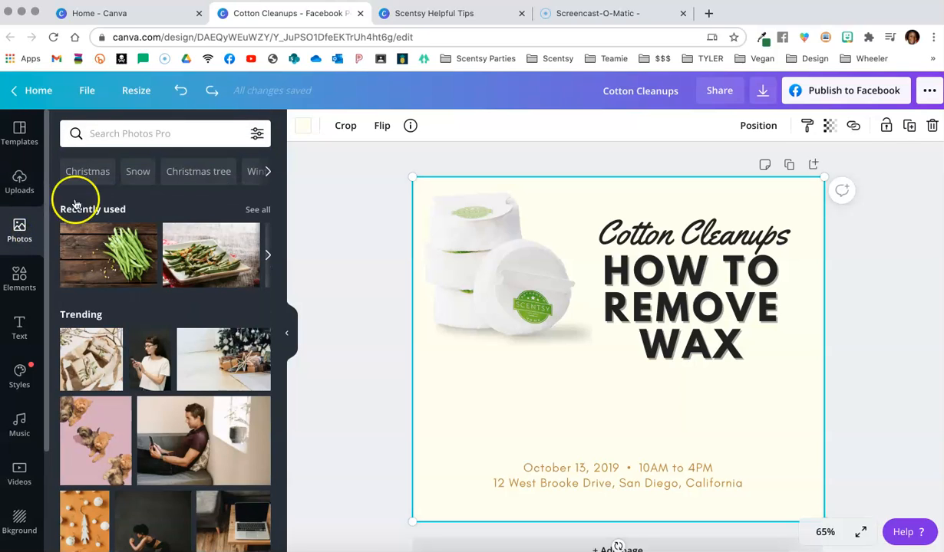
# Insert the square frame with rounded corners from the Frames elements onto the page.
pyautogui.click(15, 281)
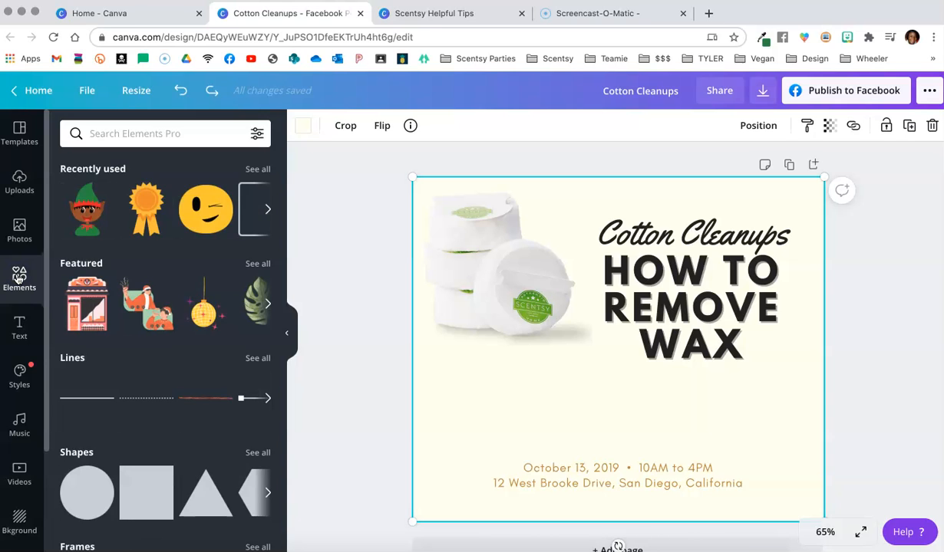
pyautogui.scroll(-3, 138, 307)
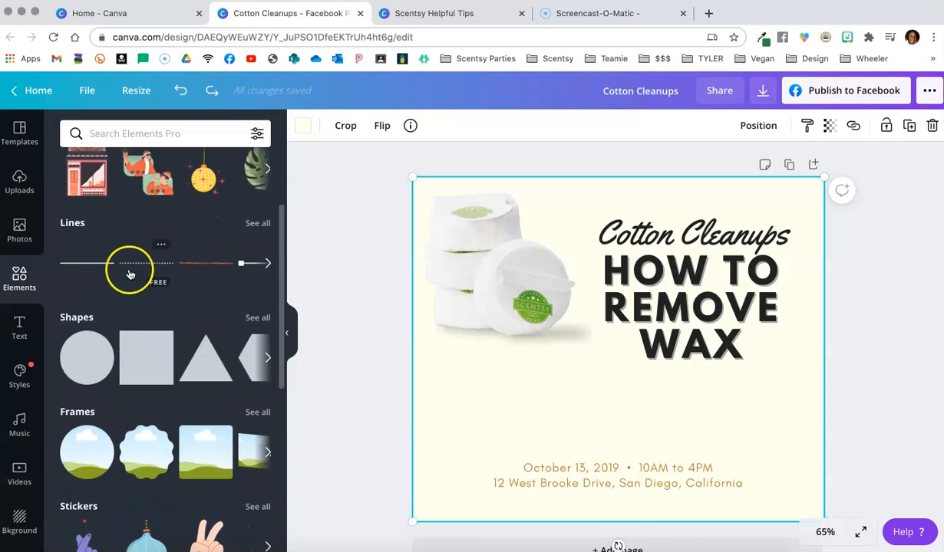
pyautogui.scroll(-3, 153, 307)
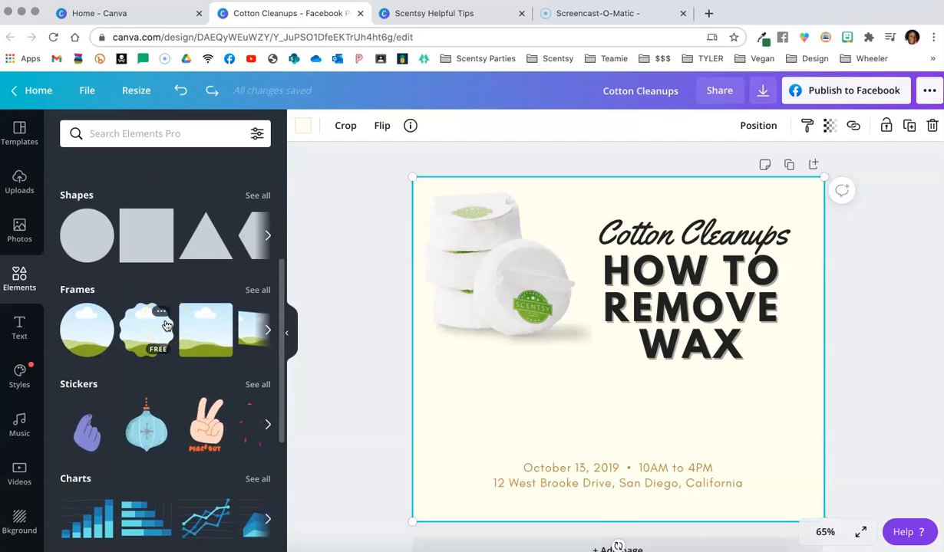
pyautogui.click(219, 332)
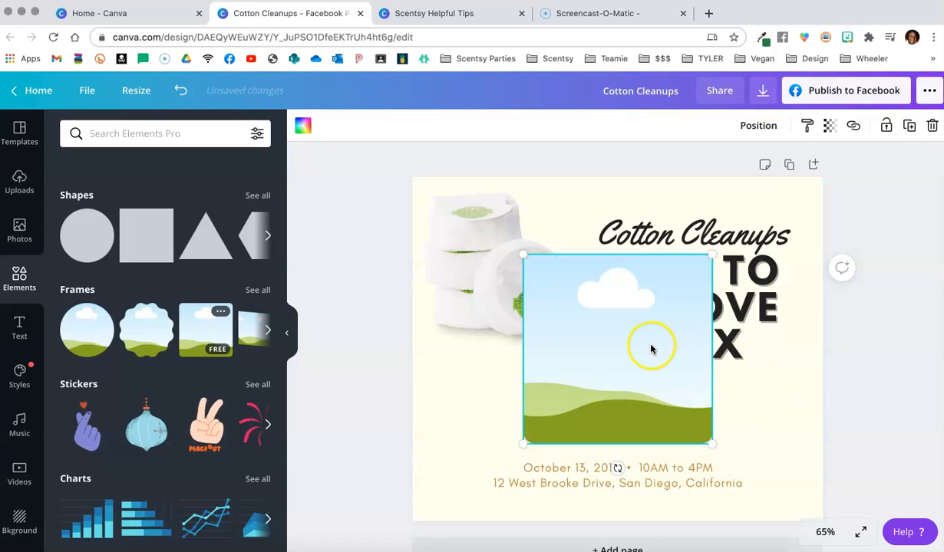
# Fill the square frame with the uploaded photo of three gift-wrapped toilet paper rolls.
pyautogui.click(19, 192)
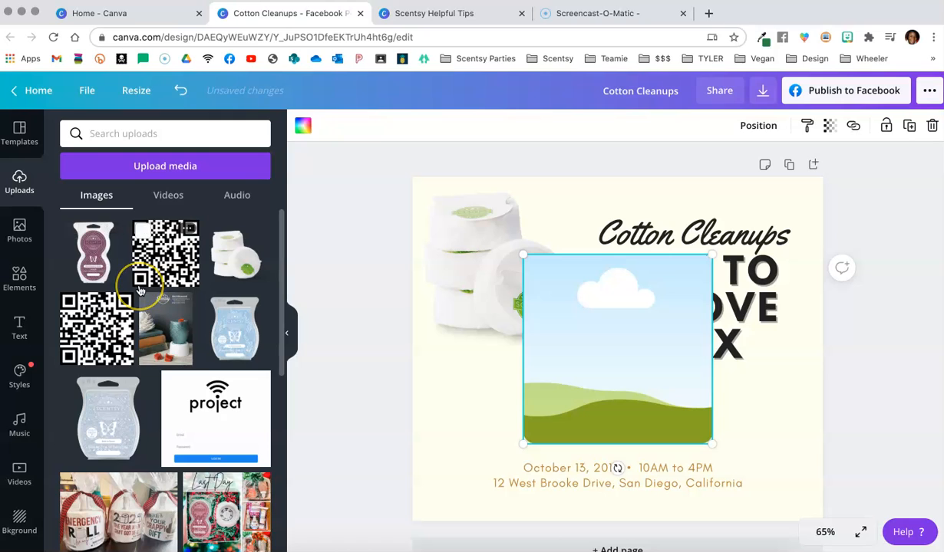
pyautogui.scroll(-2, 139, 290)
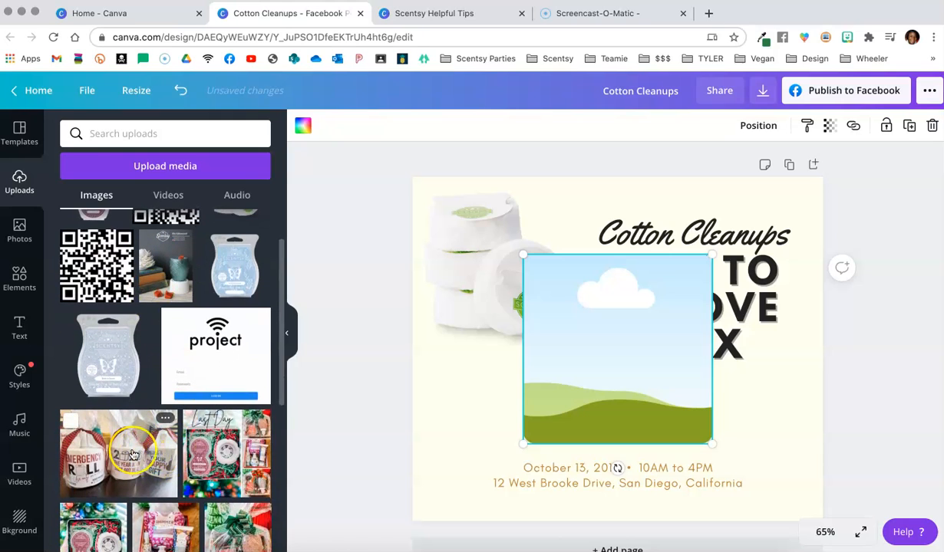
pyautogui.moveTo(133, 452); pyautogui.dragTo(556, 357)
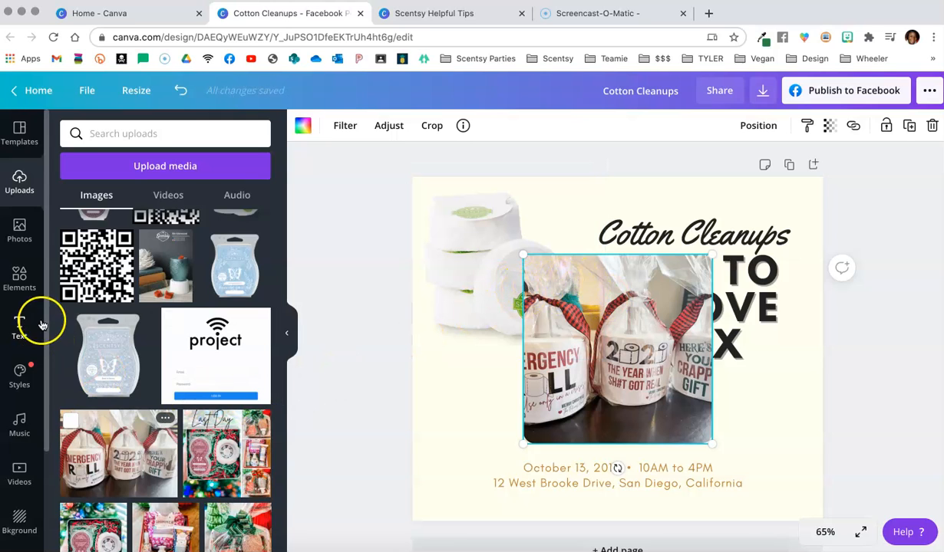
# Examine the available elements, such as charts, grids and gradients, and the text headings and font combinations.
pyautogui.click(29, 295)
pyautogui.scroll(-5, 202, 370)
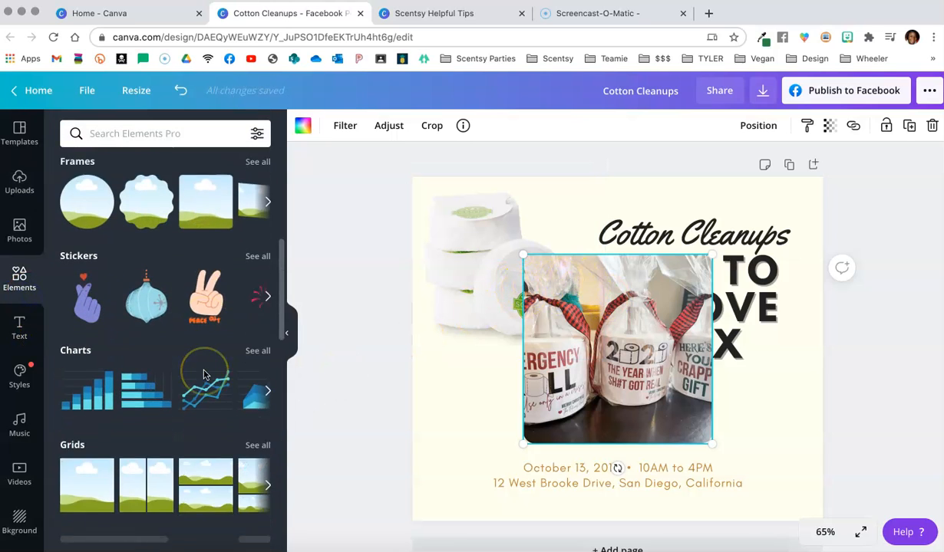
pyautogui.scroll(-1, 202, 370)
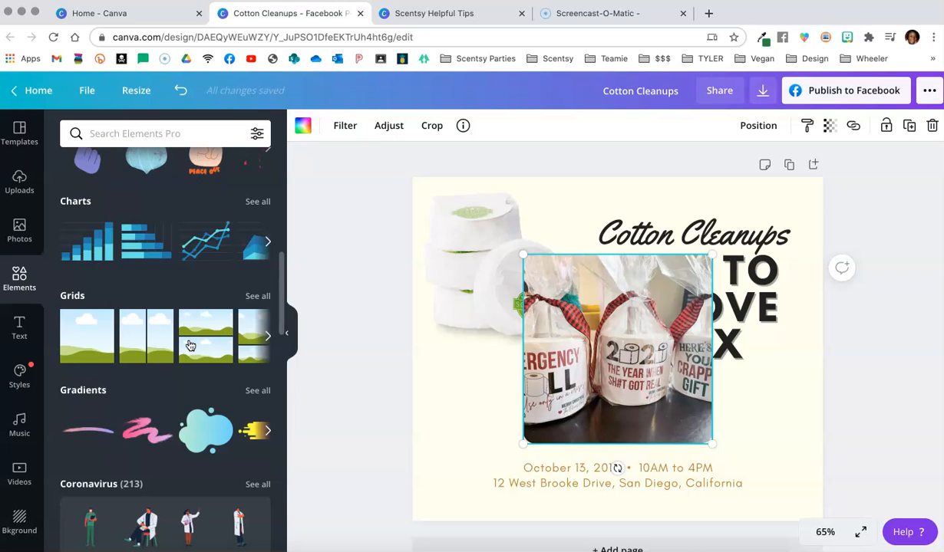
pyautogui.scroll(-5, 190, 345)
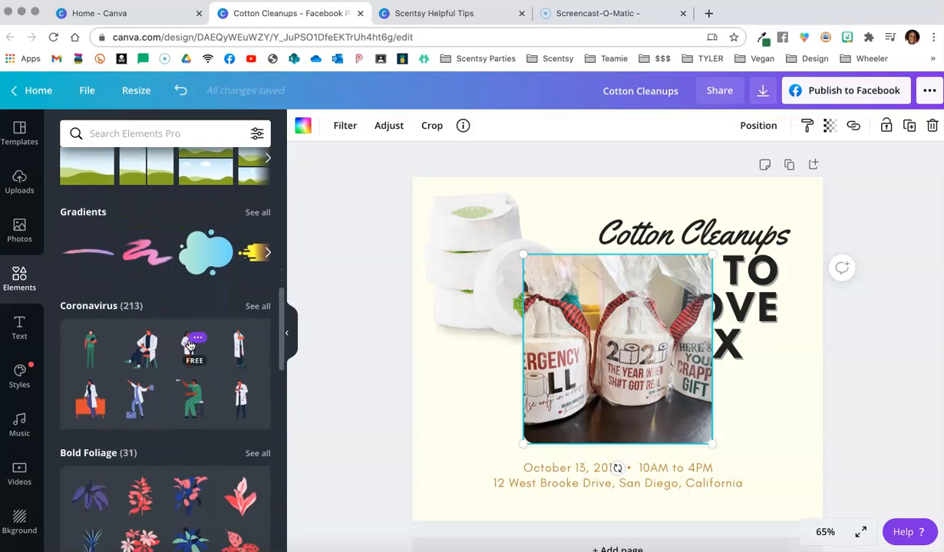
pyautogui.click(19, 324)
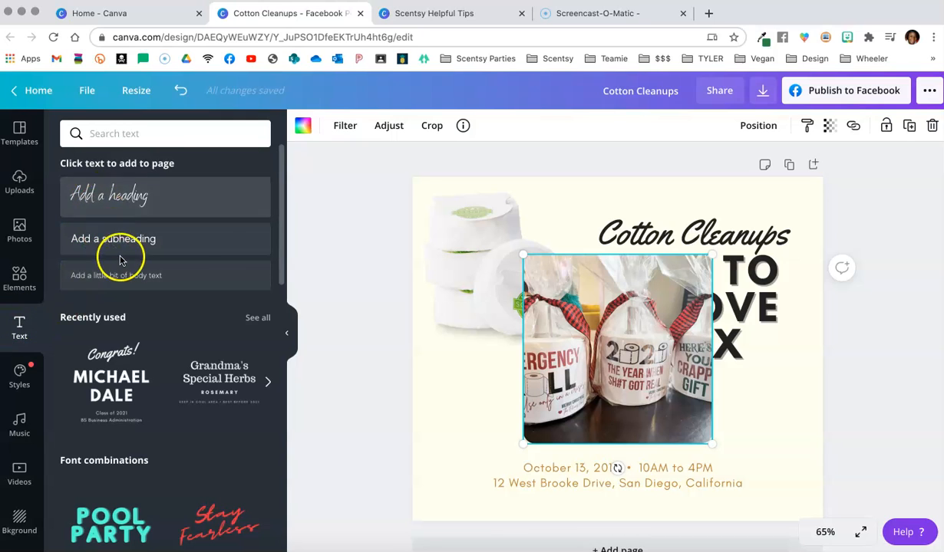
pyautogui.scroll(-2, 146, 333)
pyautogui.scroll(-6, 146, 333)
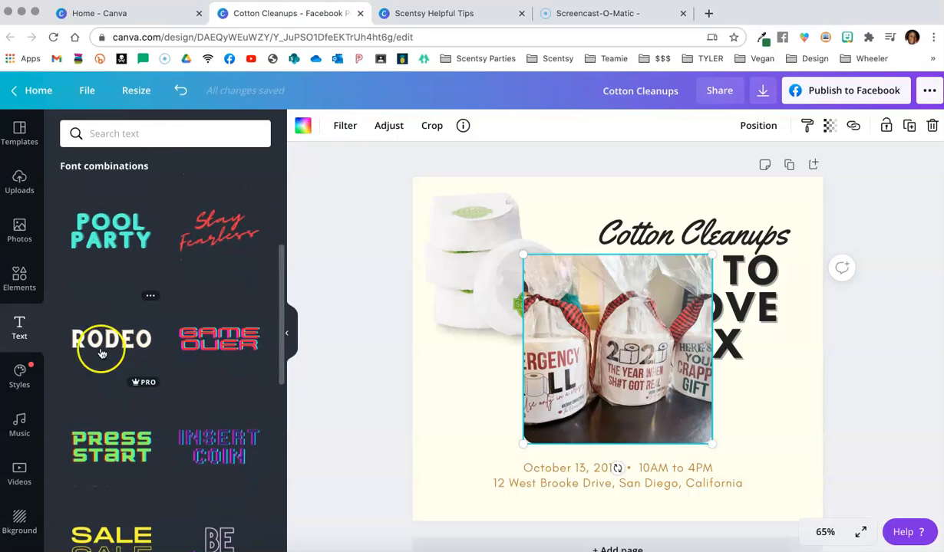
# Examine the brand kit and trending styles, the music tracks, the videos and the backgrounds.
pyautogui.click(13, 382)
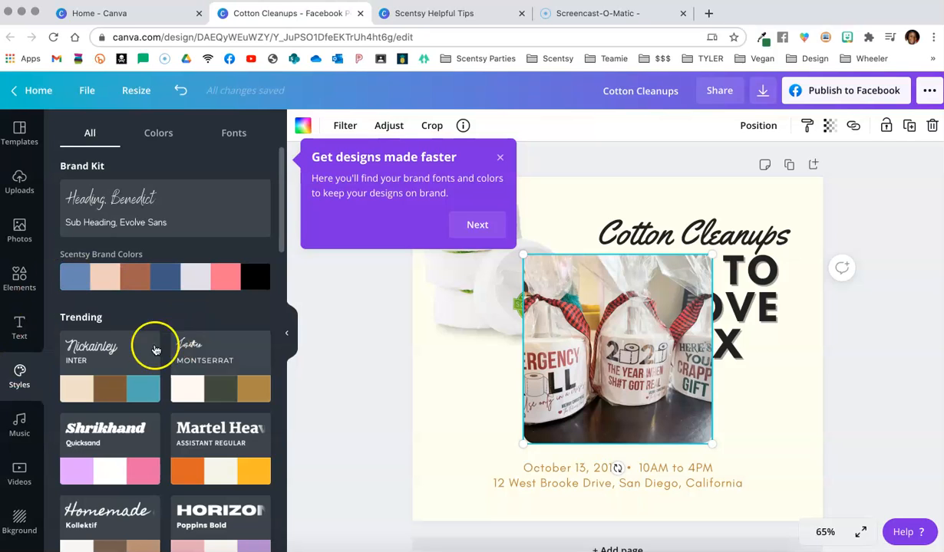
pyautogui.scroll(-2, 132, 326)
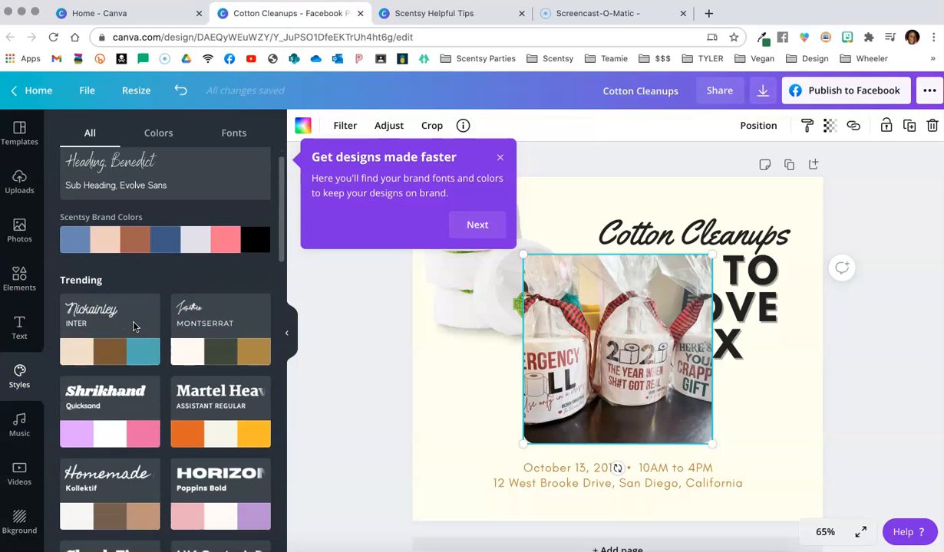
pyautogui.click(14, 433)
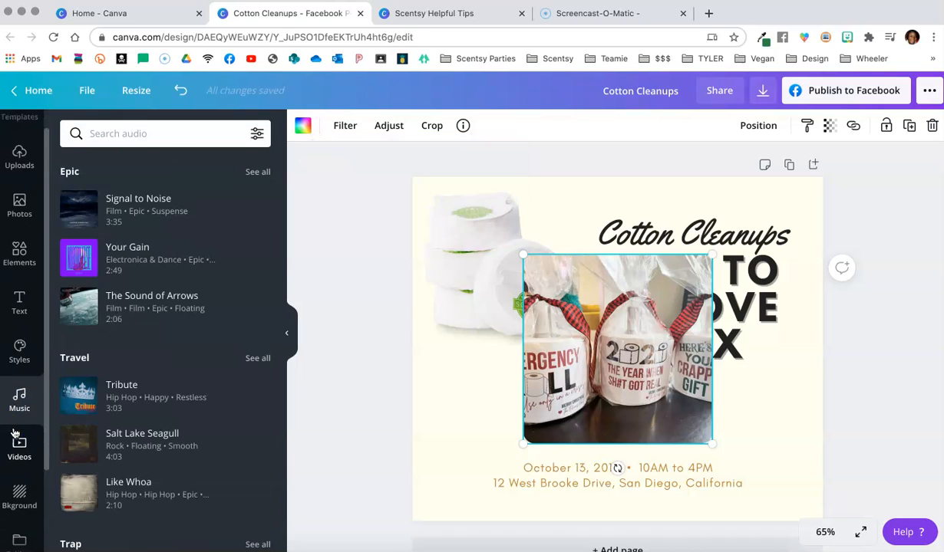
pyautogui.scroll(-2, 15, 434)
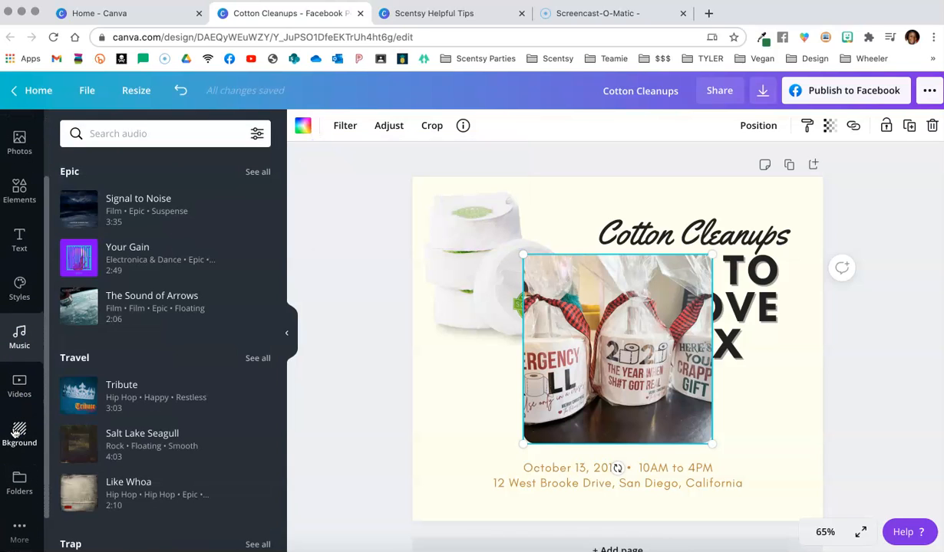
pyautogui.click(15, 386)
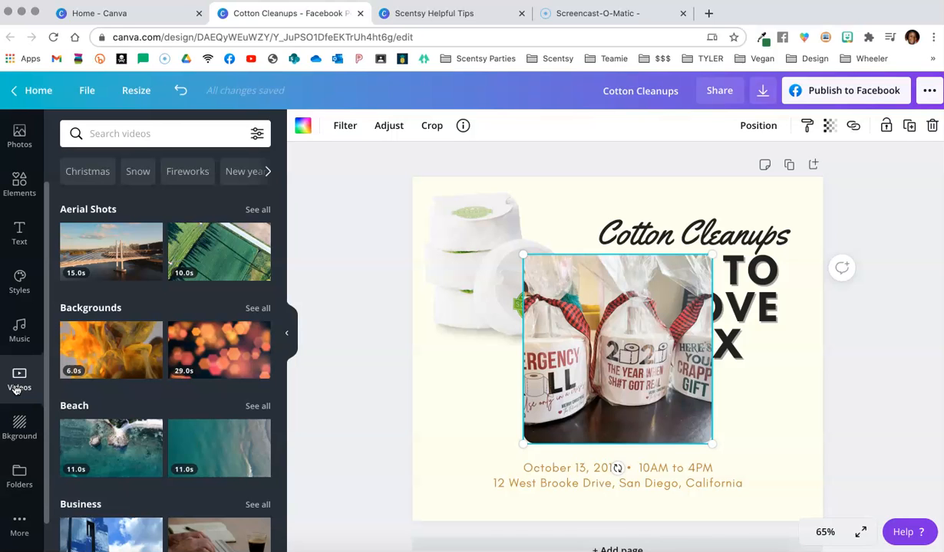
pyautogui.scroll(-1, 15, 389)
pyautogui.click(16, 389)
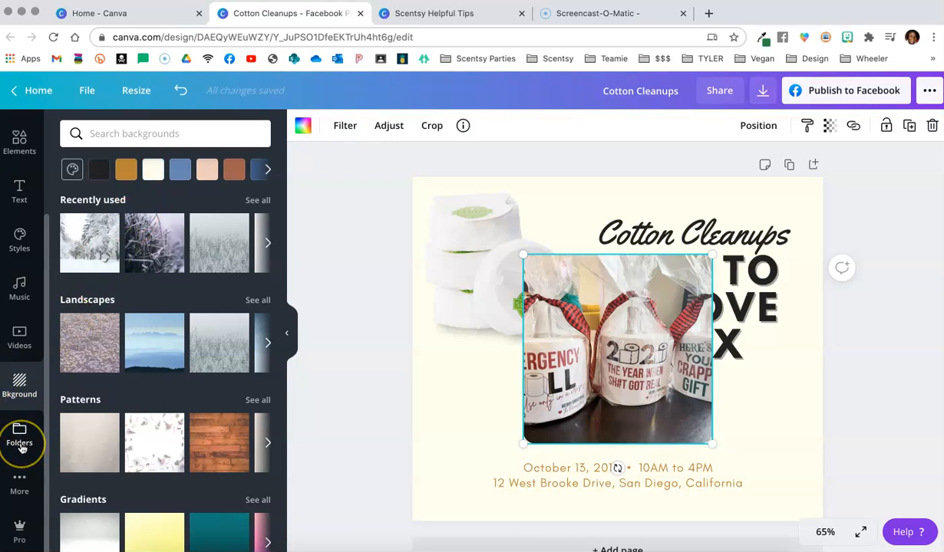
pyautogui.scroll(3, 23, 445)
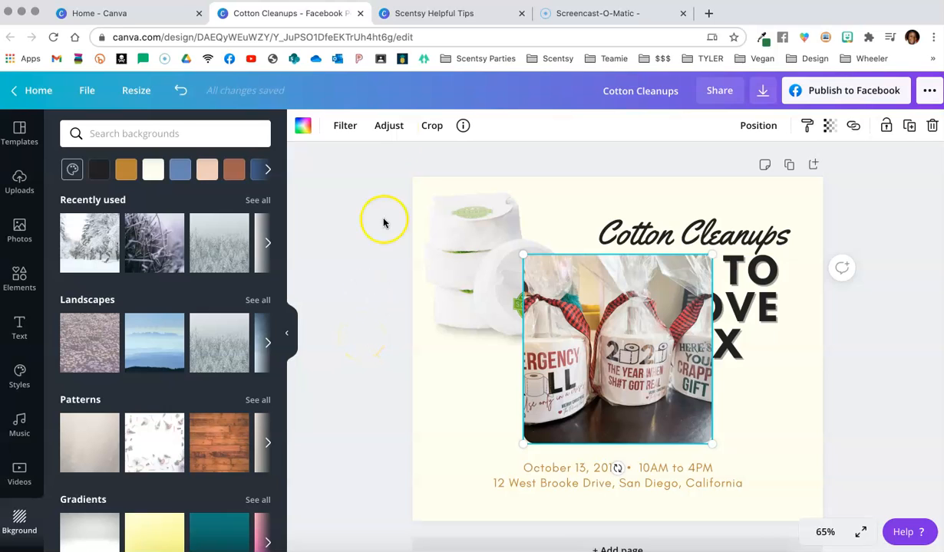
# Switch to the shared Scentsy Helpful Tips template and create an editable copy from it.
pyautogui.click(438, 23)
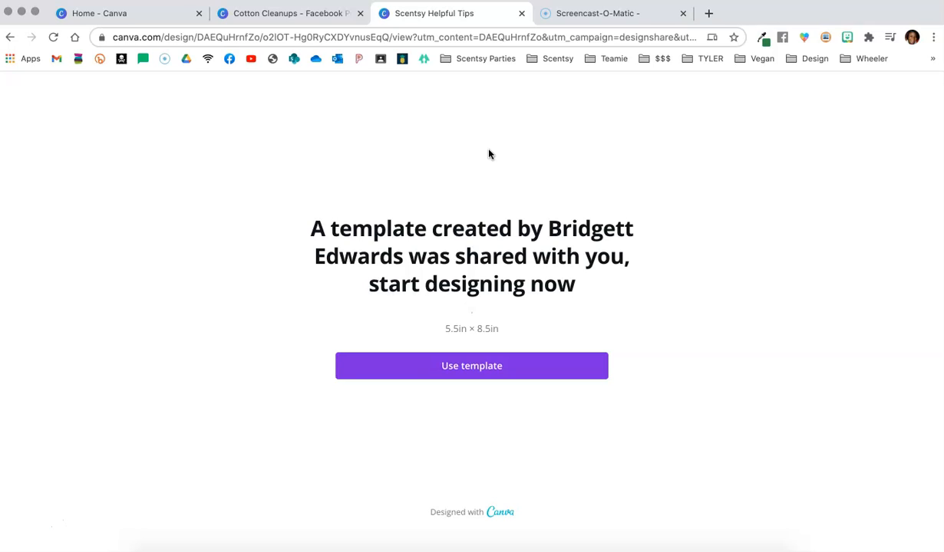
pyautogui.click(484, 366)
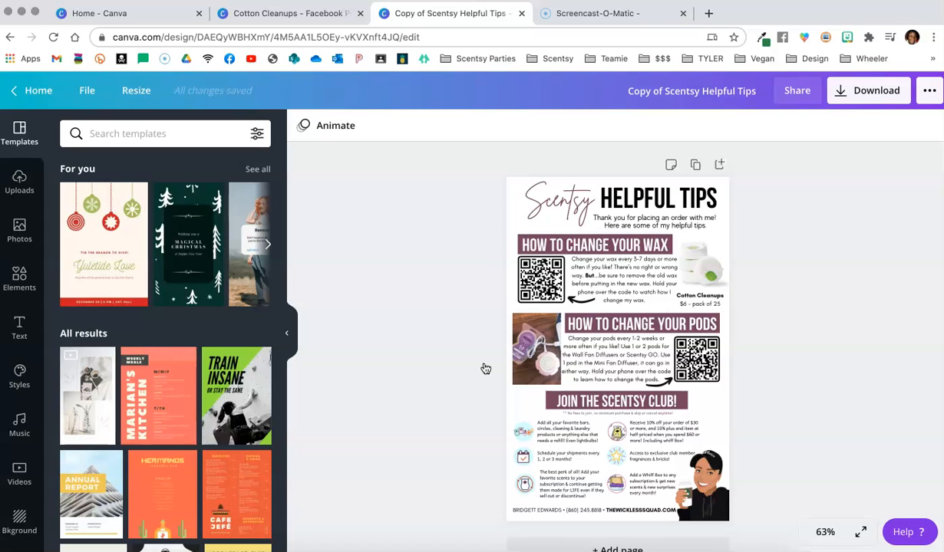
# Select the QR code in the How to Change Your Wax section and examine the QR Code generator's URL entry.
pyautogui.click(824, 530)
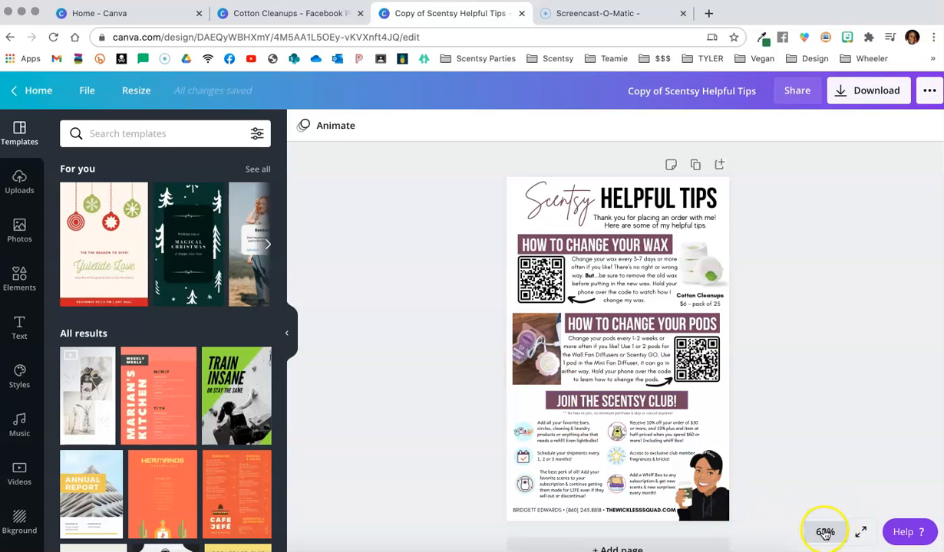
pyautogui.click(819, 323)
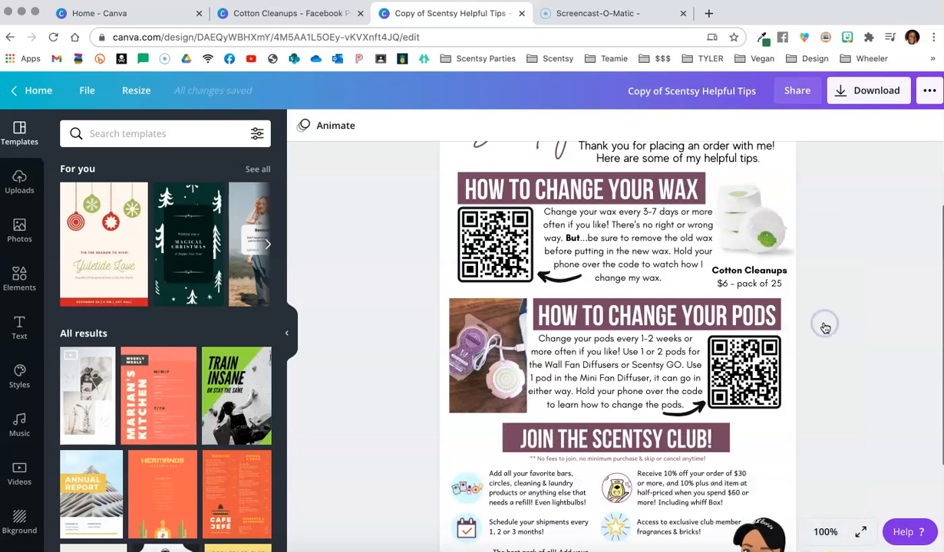
pyautogui.click(499, 343)
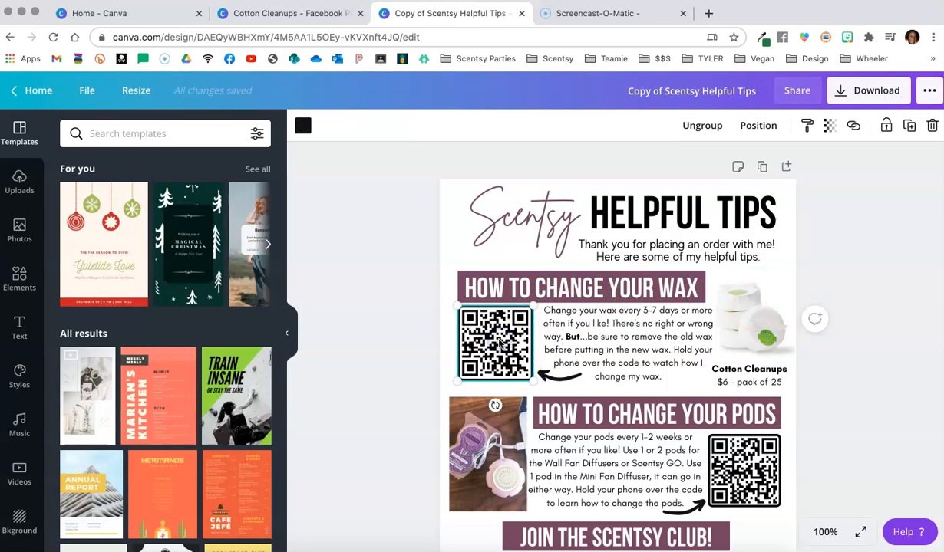
pyautogui.scroll(-3, 19, 458)
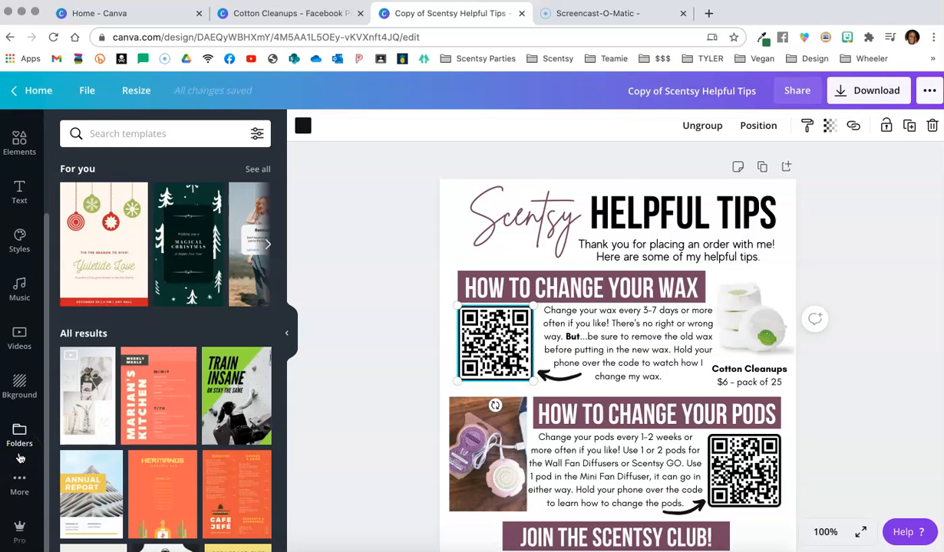
pyautogui.click(21, 491)
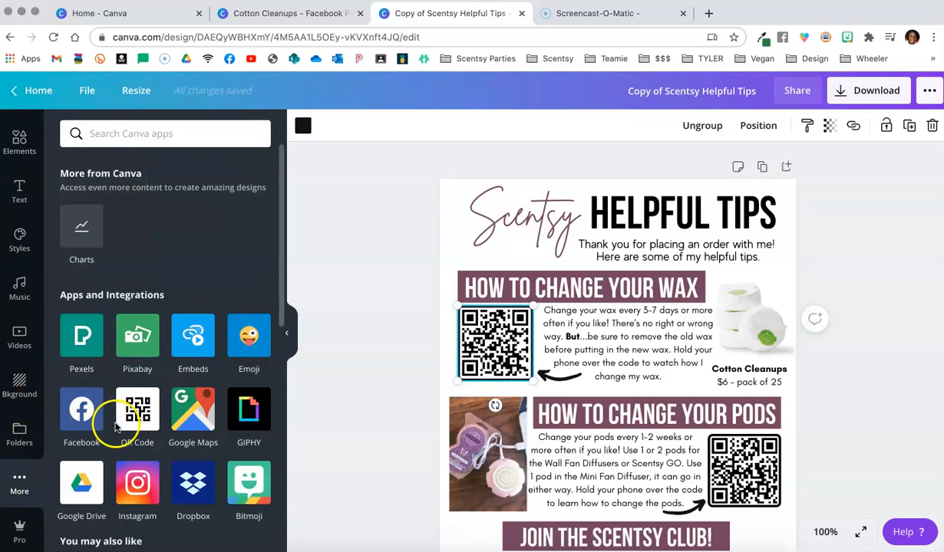
pyautogui.click(139, 407)
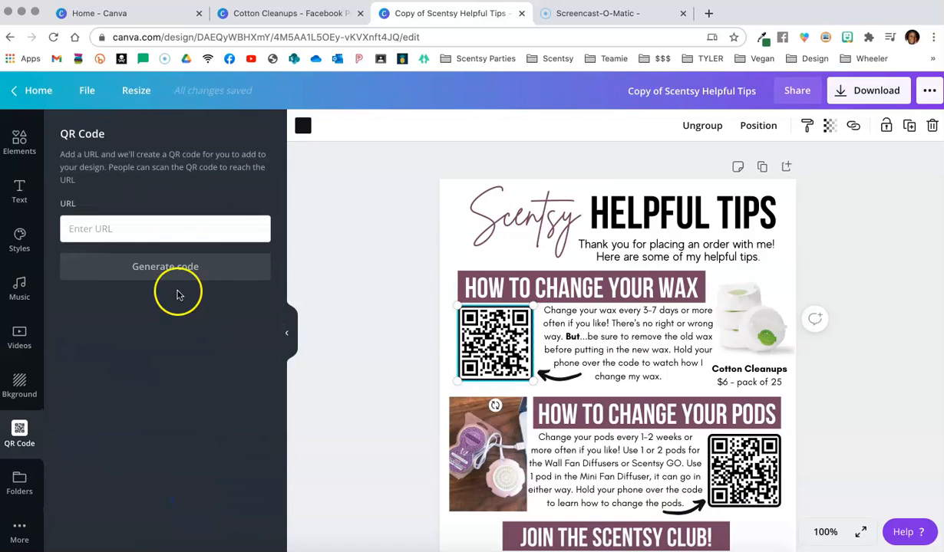
pyautogui.click(177, 234)
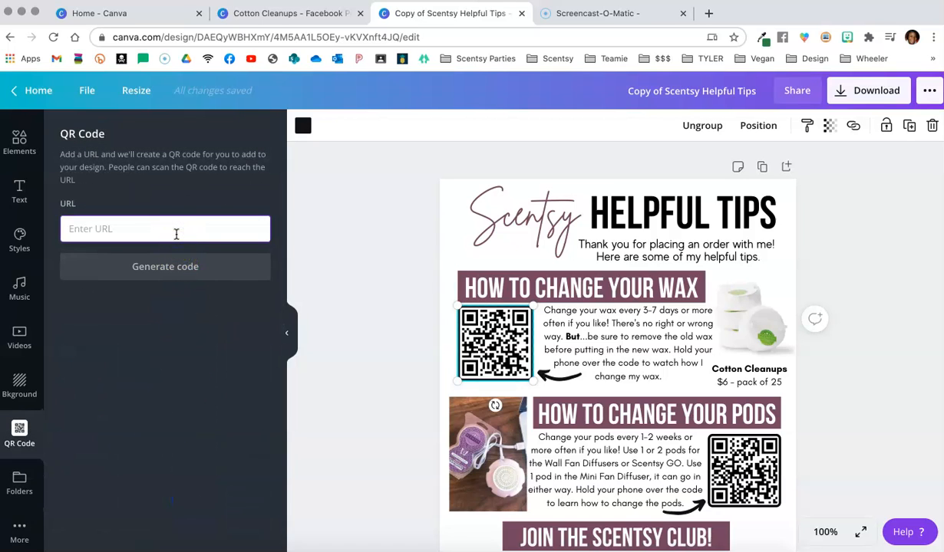
pyautogui.click(181, 261)
# Delete the cartoon avatar holding a coffee cup from the lower corner of the flyer.
pyautogui.scroll(-2, 514, 347)
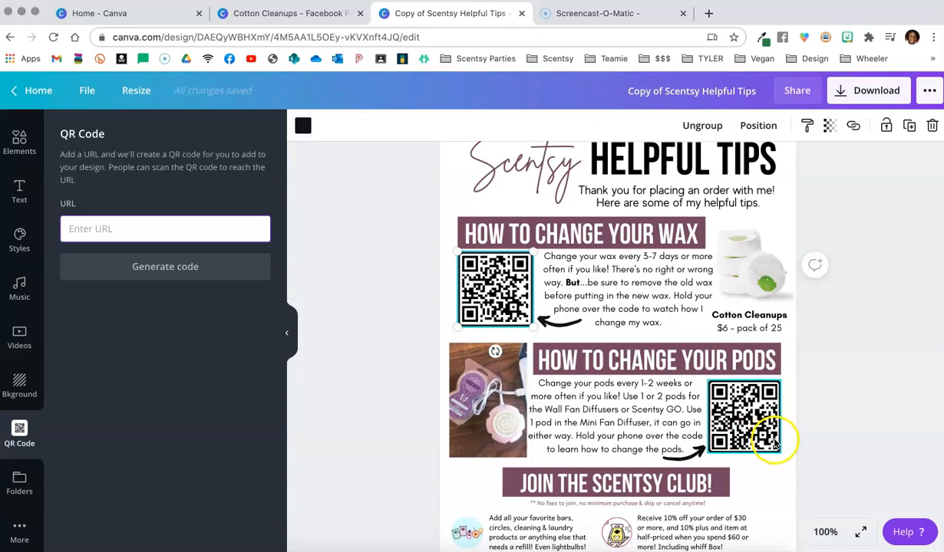
pyautogui.click(867, 430)
pyautogui.scroll(-2, 868, 434)
pyautogui.scroll(-3, 866, 435)
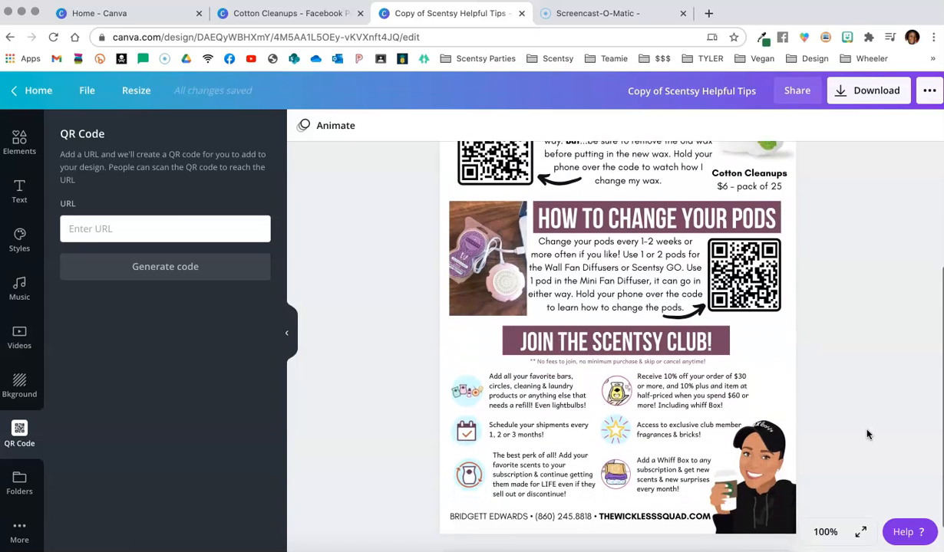
pyautogui.click(744, 445)
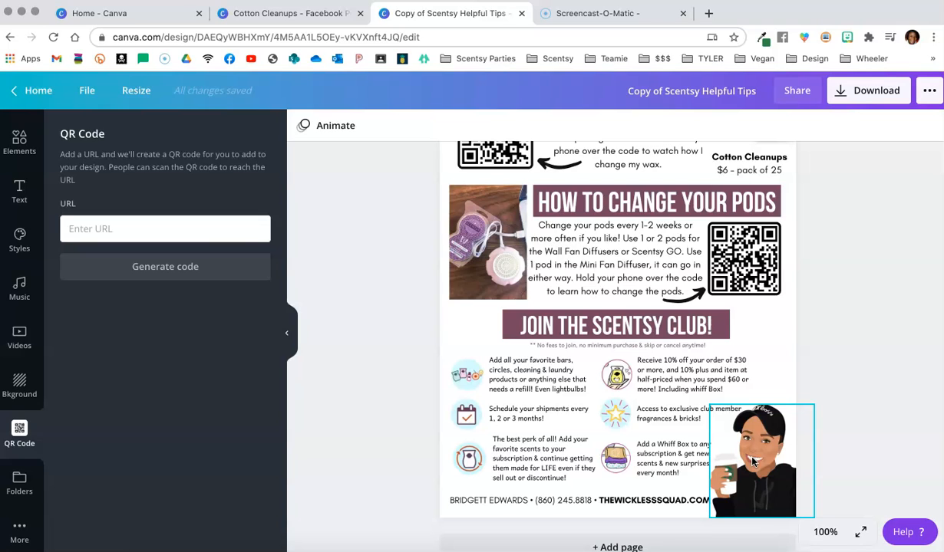
pyautogui.click(754, 461)
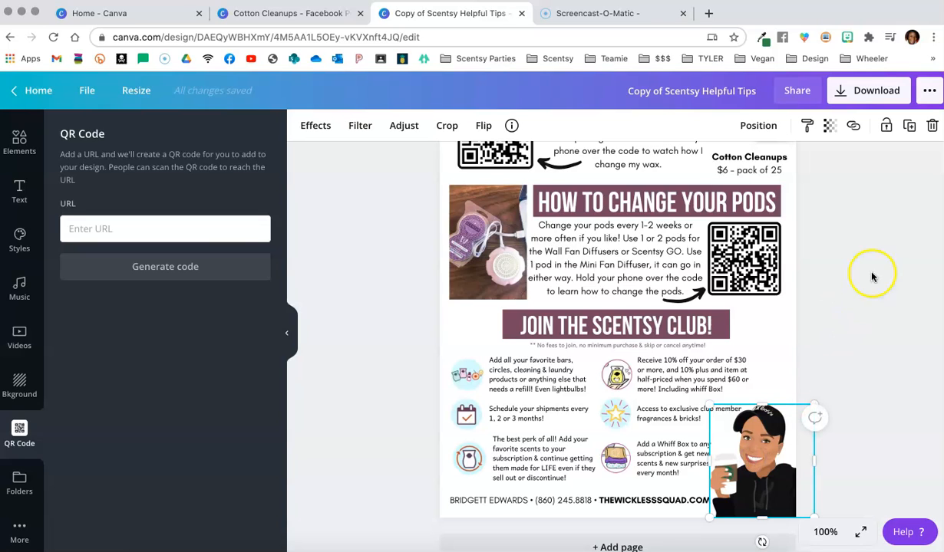
pyautogui.click(933, 127)
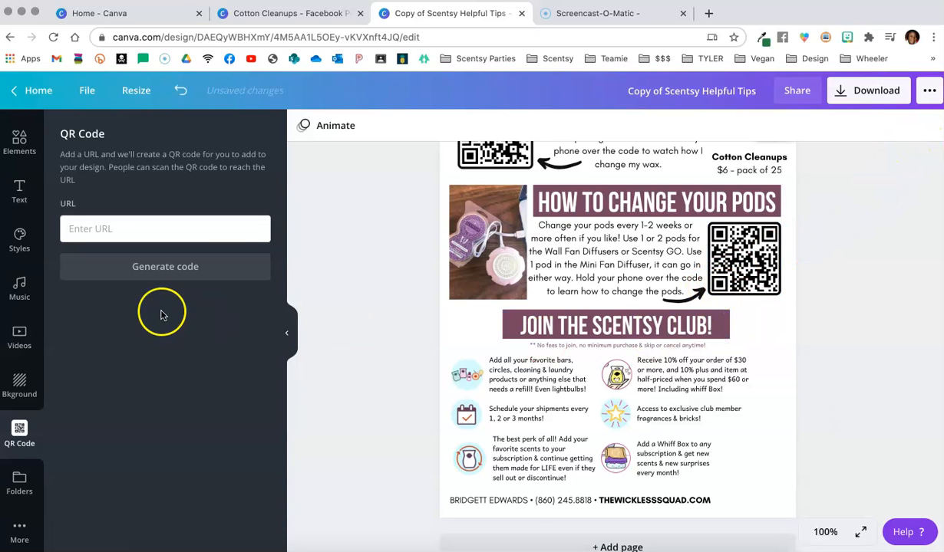
# Look through the uploaded images for a picture to replace the deleted avatar.
pyautogui.scroll(3, 33, 297)
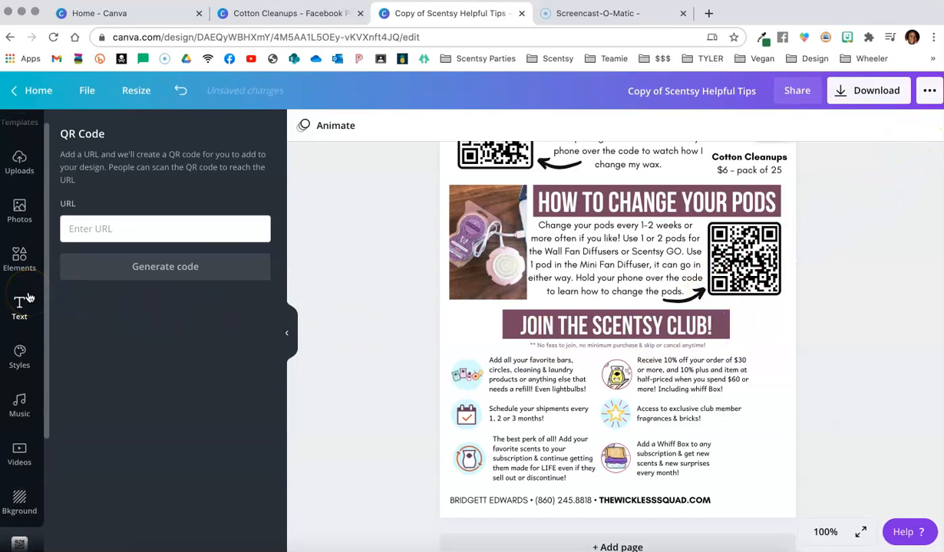
pyautogui.click(20, 170)
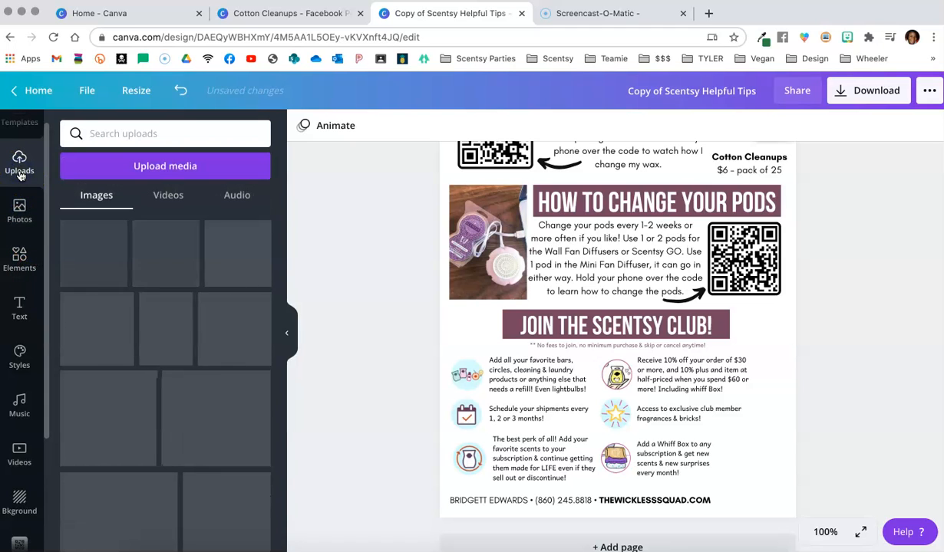
pyautogui.scroll(-10, 218, 289)
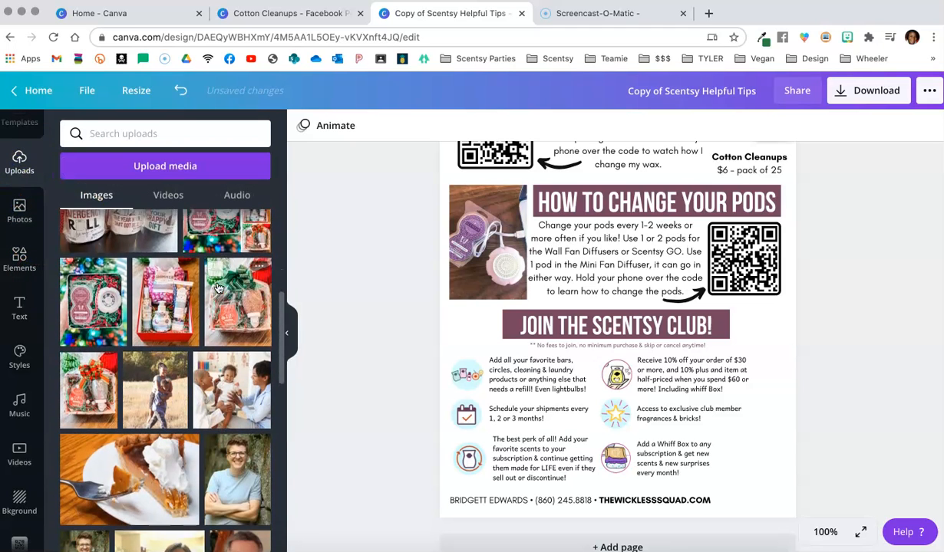
pyautogui.scroll(-15, 218, 288)
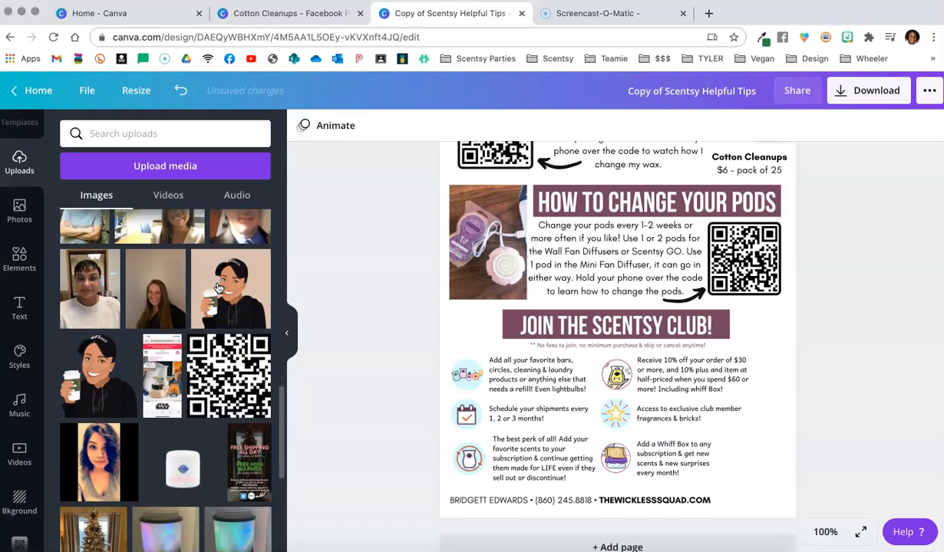
pyautogui.scroll(-15, 218, 288)
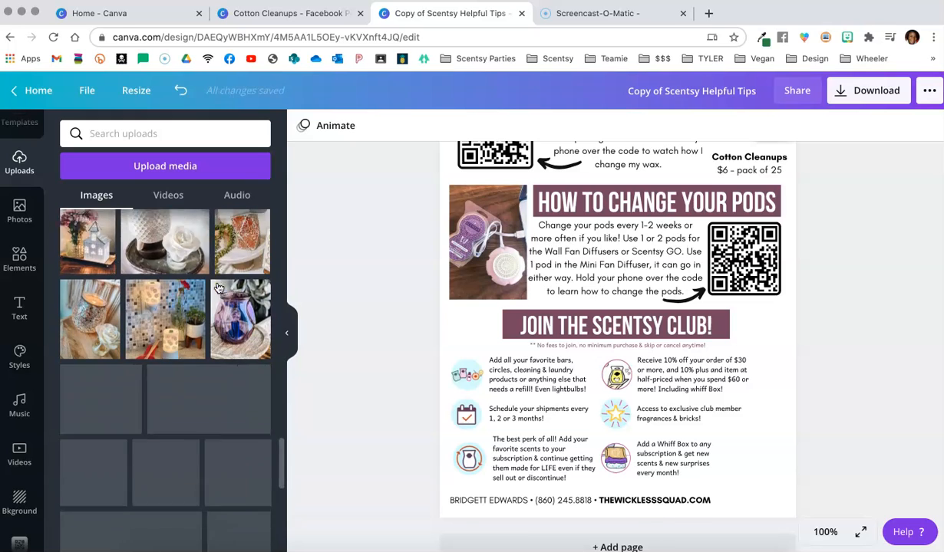
pyautogui.scroll(-15, 218, 288)
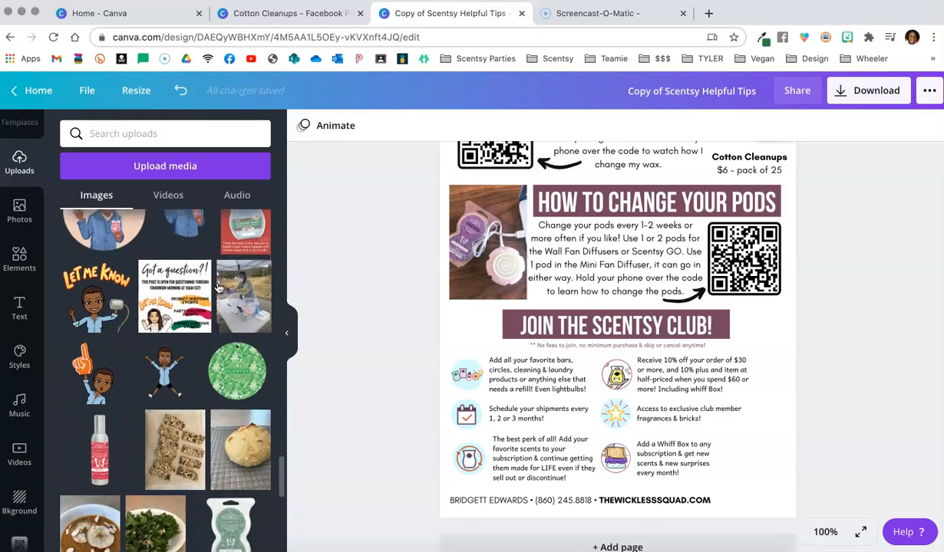
pyautogui.scroll(-15, 218, 289)
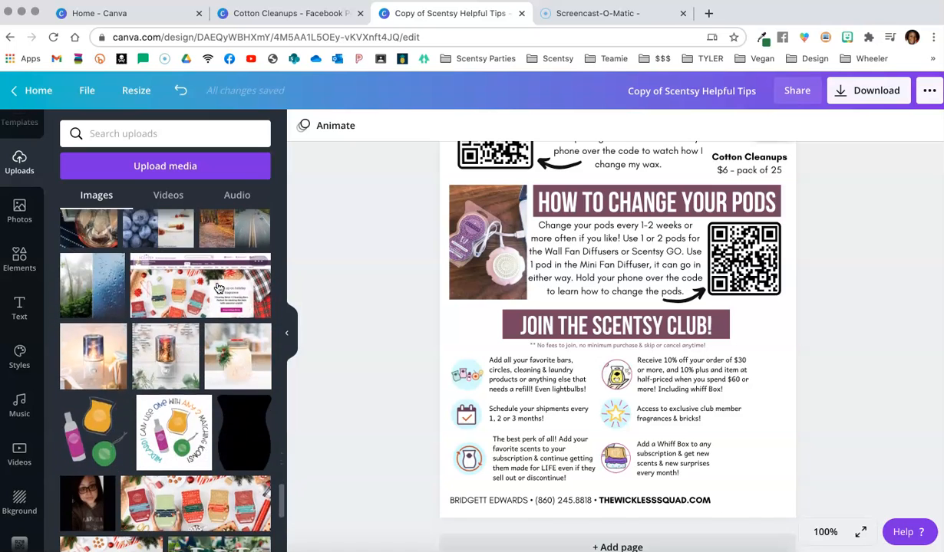
pyautogui.scroll(-10, 218, 289)
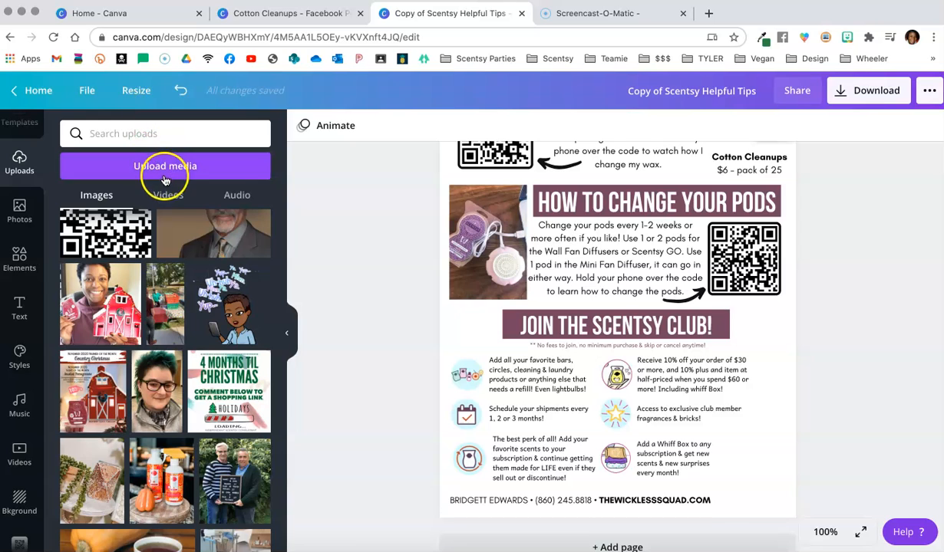
# Upload IMG_2988_small.jpg from the device, using the 03.Profile Pics folder inside 001 Scentsy on Google Drive.
pyautogui.click(165, 177)
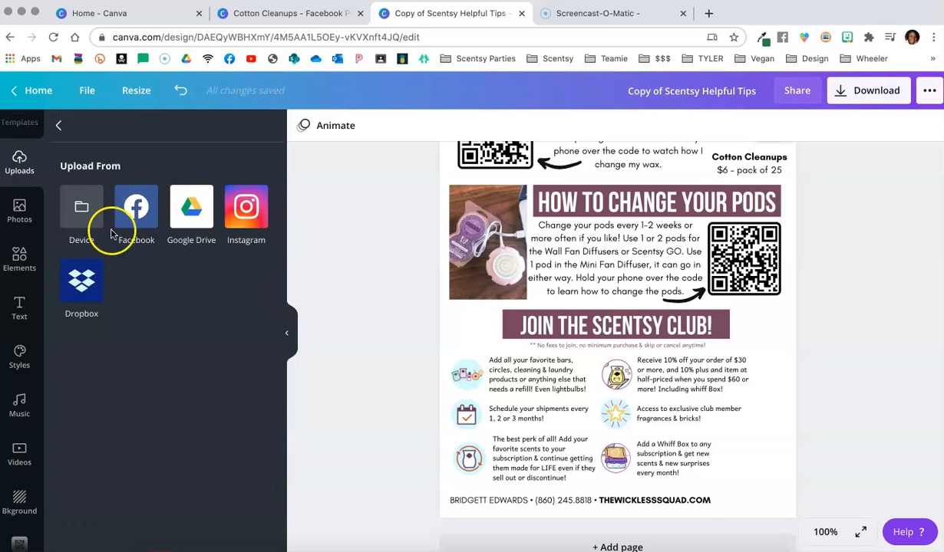
pyautogui.click(86, 214)
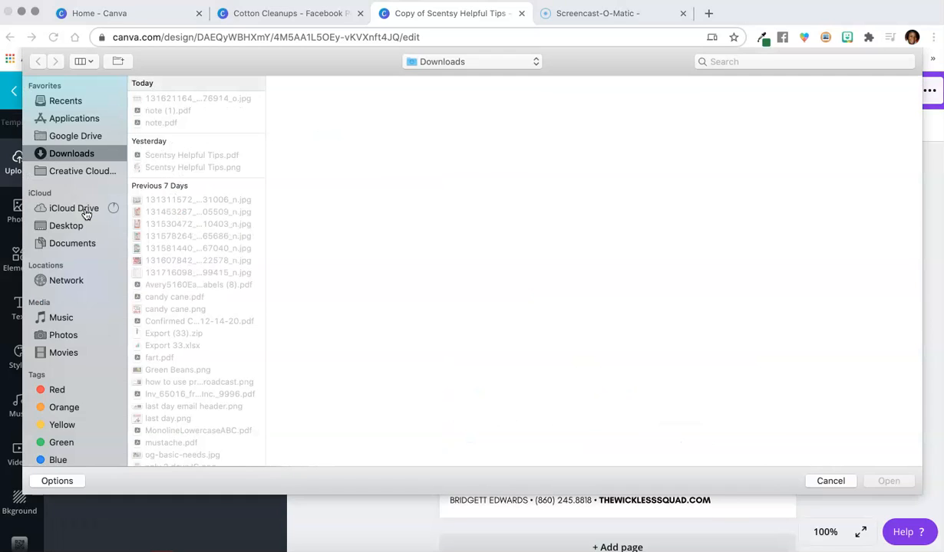
pyautogui.click(85, 61)
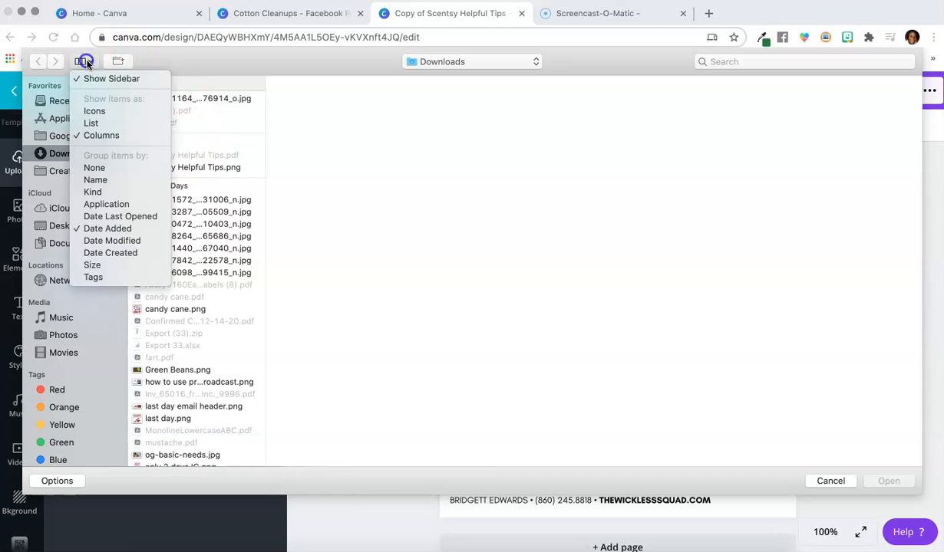
pyautogui.click(110, 167)
pyautogui.click(78, 138)
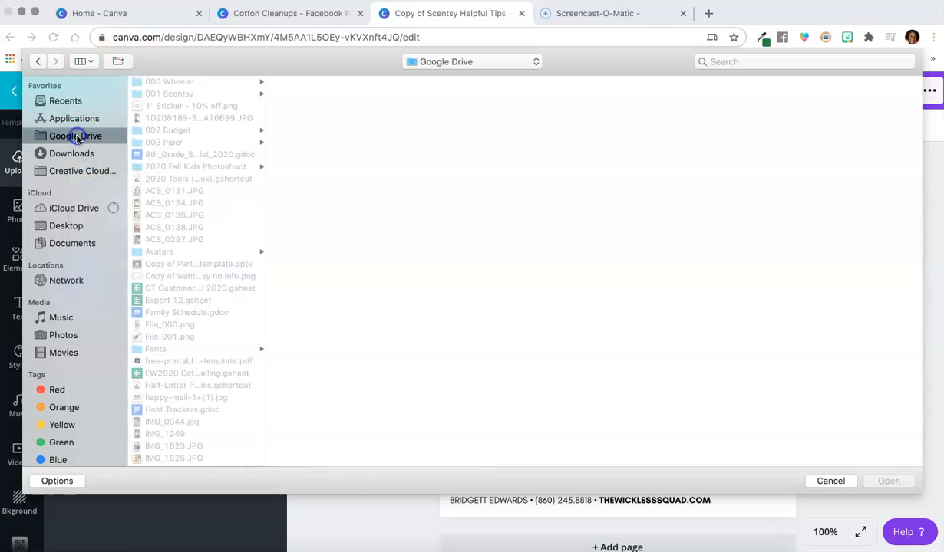
pyautogui.click(168, 96)
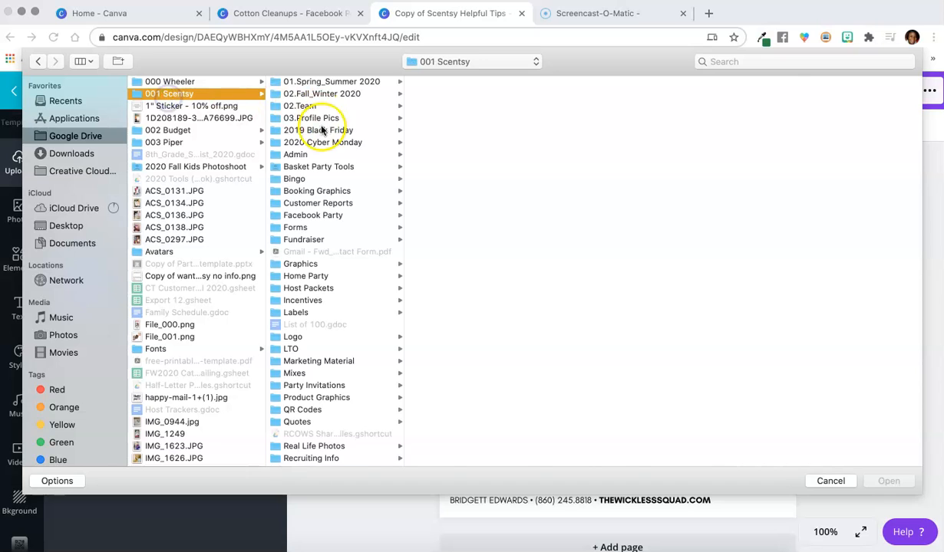
pyautogui.click(313, 118)
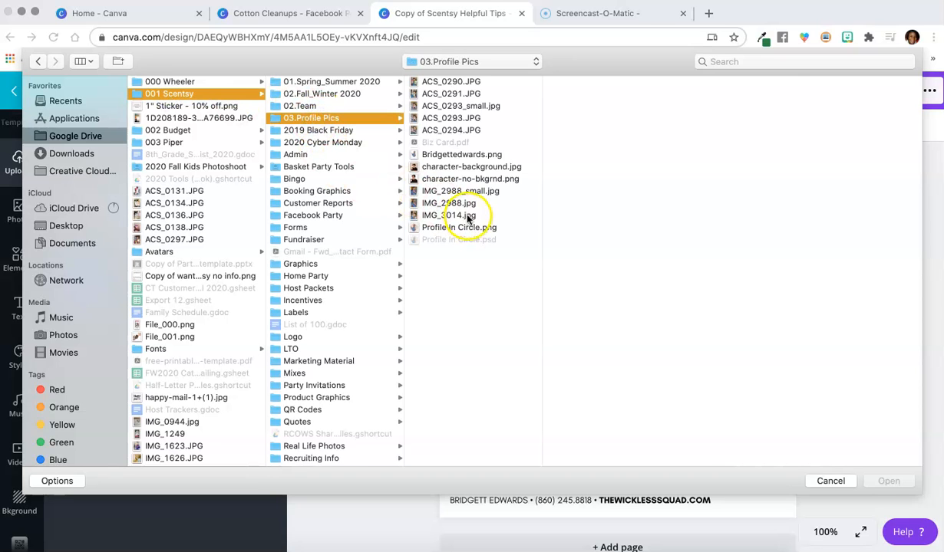
pyautogui.click(461, 193)
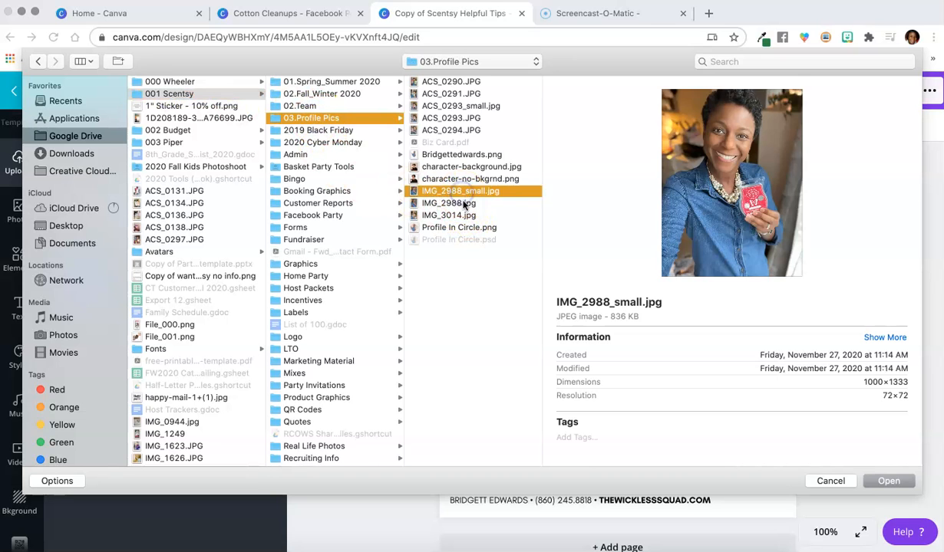
pyautogui.click(896, 482)
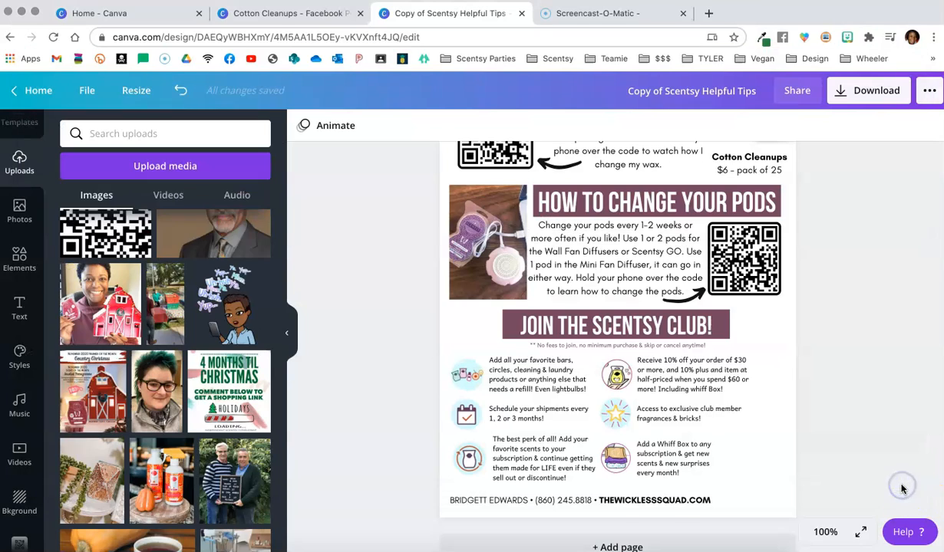
# Place the newly uploaded profile photo in the flyer's lower corner beside the website address, keeping it within the page edge.
pyautogui.scroll(15, 220, 349)
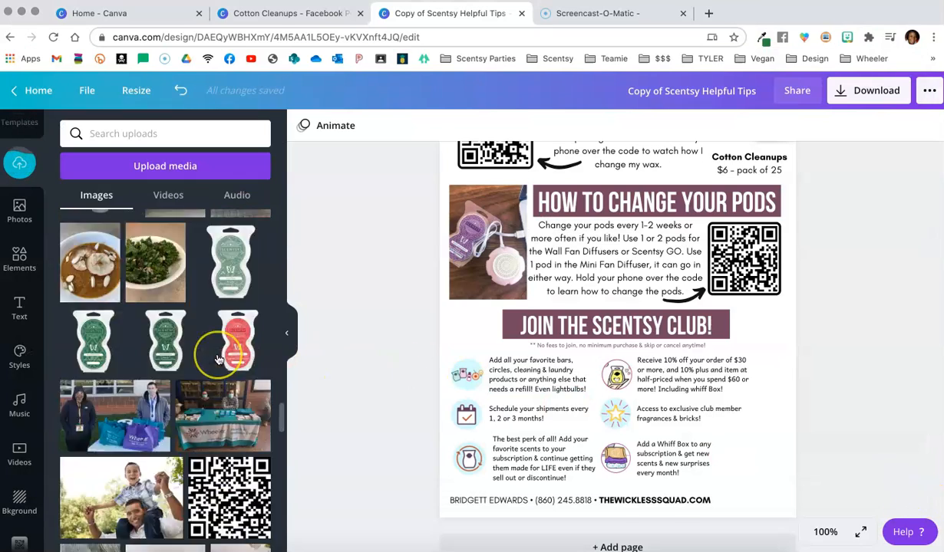
pyautogui.moveTo(86, 256); pyautogui.dragTo(732, 422)
pyautogui.click(782, 460)
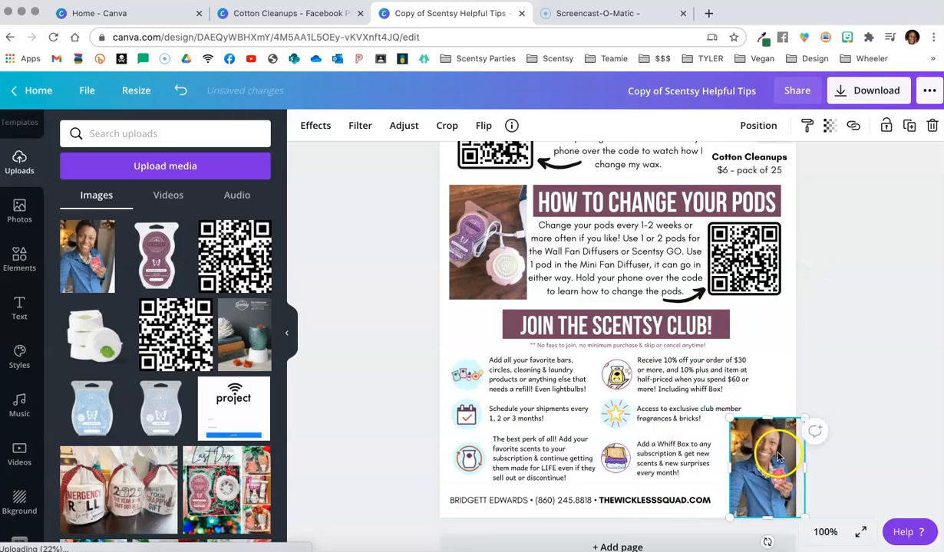
pyautogui.moveTo(779, 458); pyautogui.dragTo(769, 458)
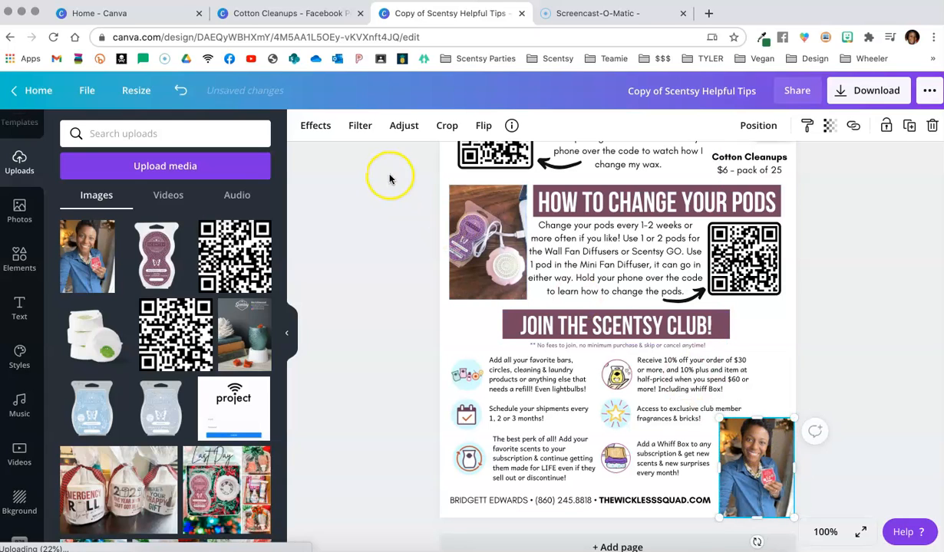
# Remove the background from the profile photo with the Background Remover effect.
pyautogui.click(416, 127)
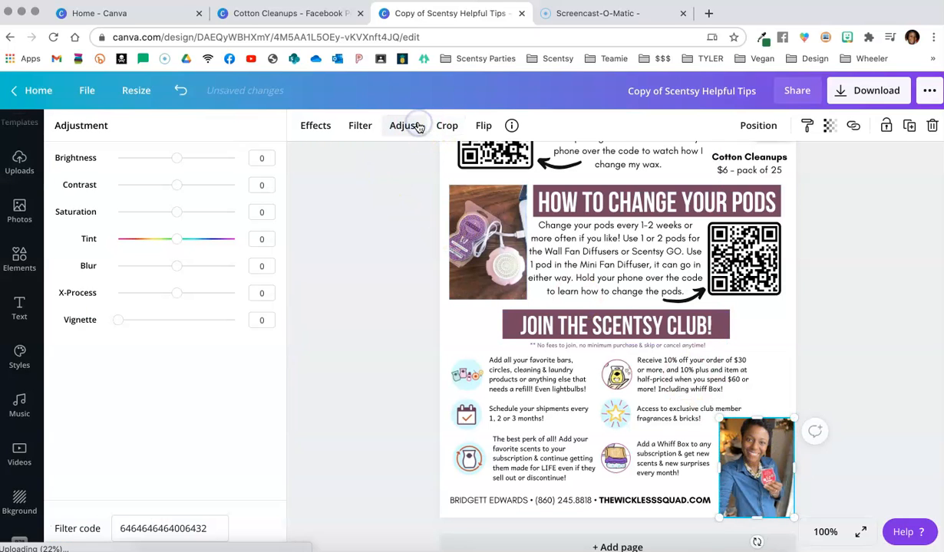
pyautogui.click(314, 129)
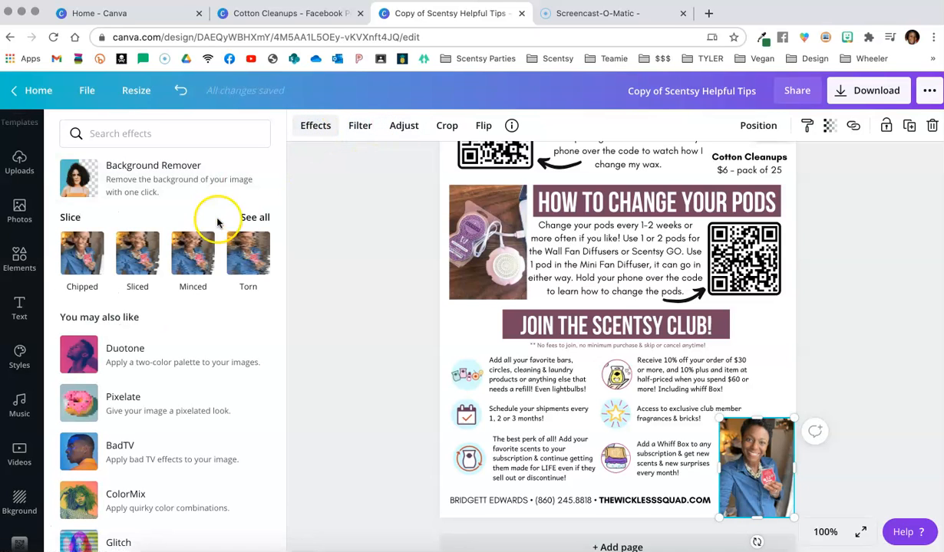
pyautogui.click(161, 177)
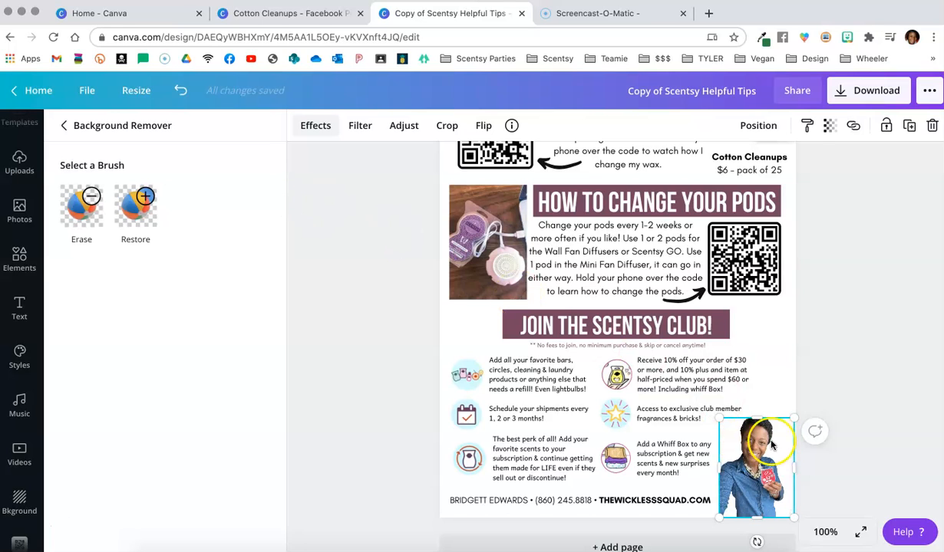
# Examine the cut-out profile photo and its edges against the flyer at 200% zoom.
pyautogui.click(824, 531)
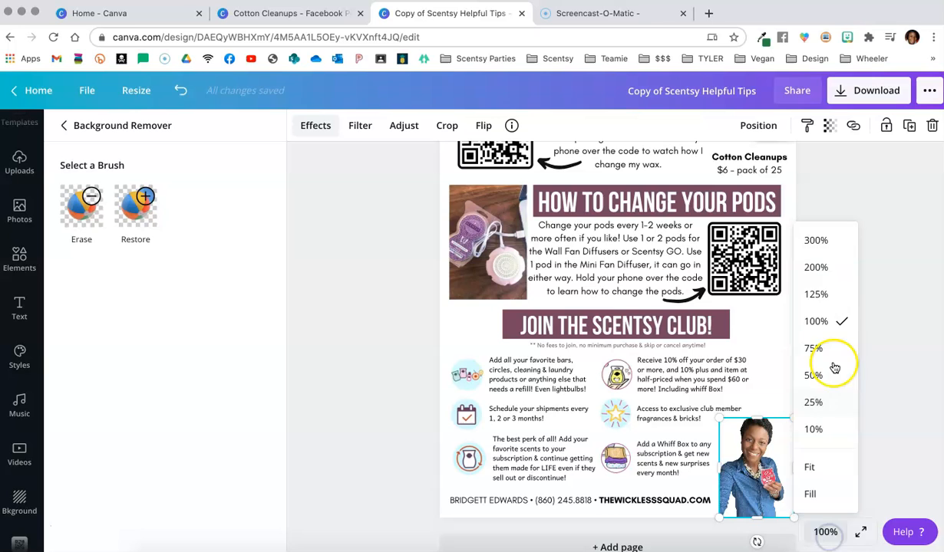
pyautogui.click(818, 268)
pyautogui.scroll(-4, 847, 367)
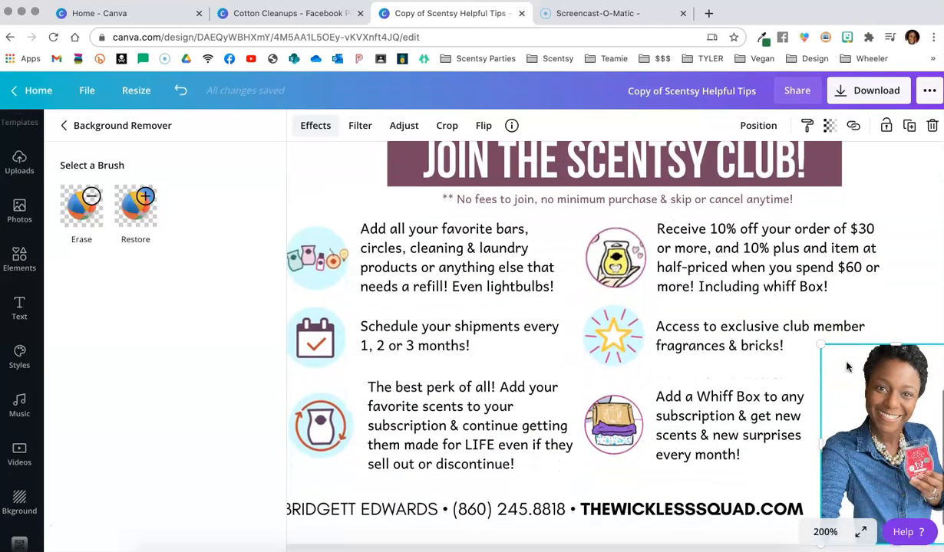
pyautogui.hscroll(2, 847, 366)
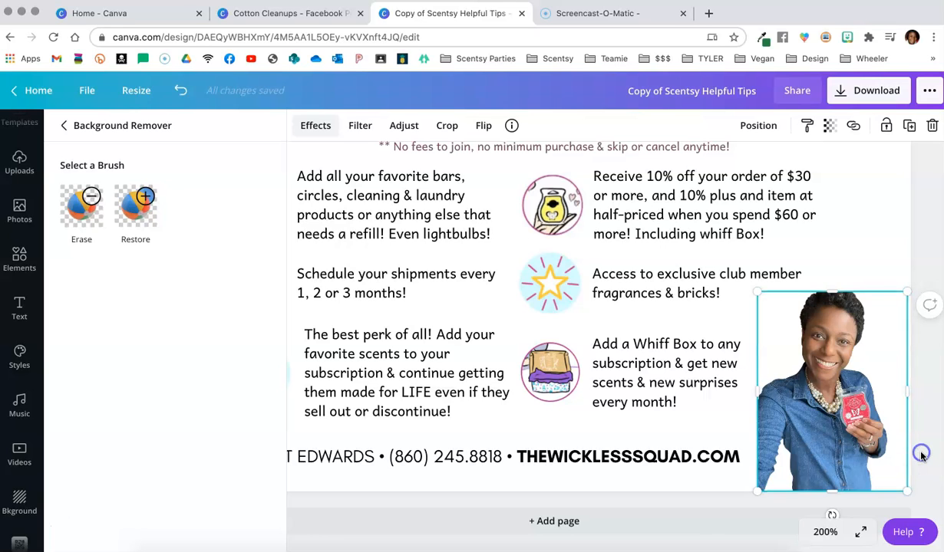
pyautogui.click(860, 238)
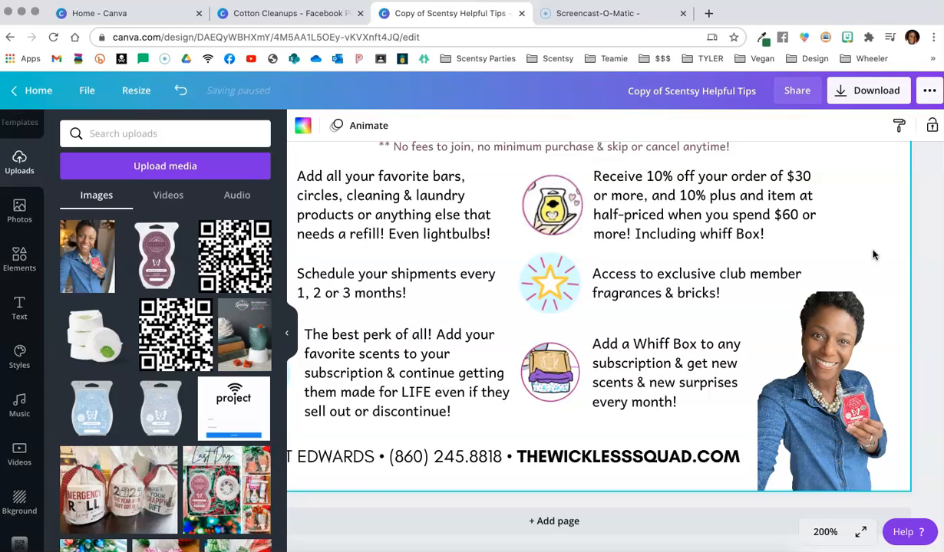
pyautogui.click(794, 288)
pyautogui.hscroll(-2, 798, 290)
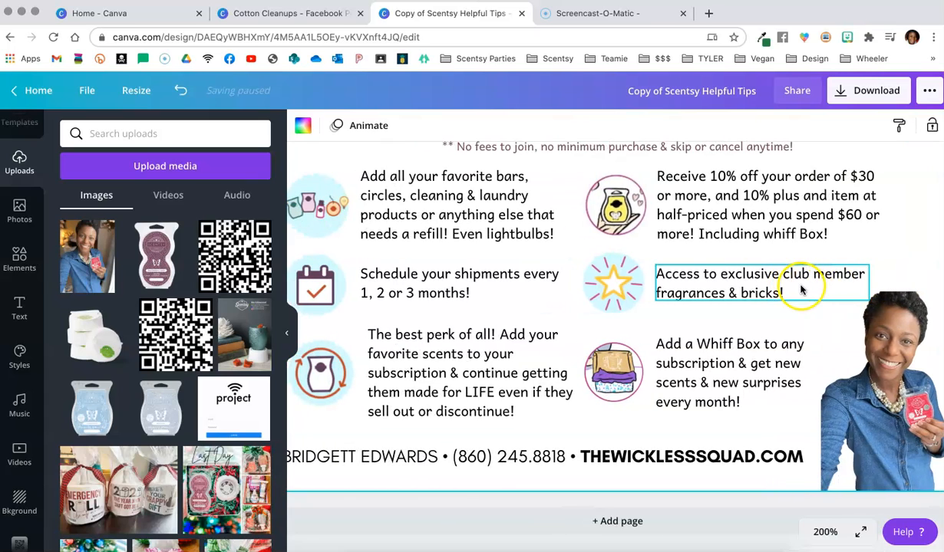
# Move the profile photo across to the flyer's lower-left corner, flush with the page edges.
pyautogui.click(825, 532)
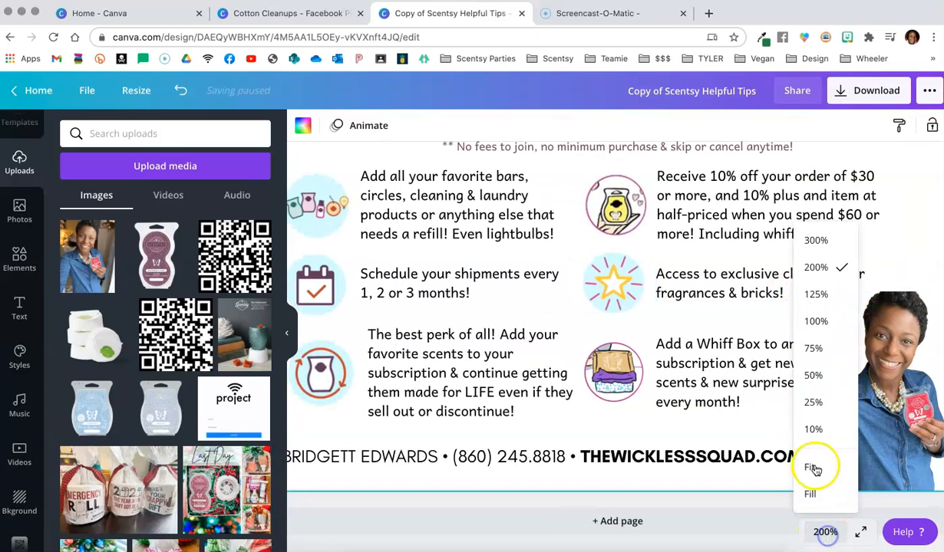
pyautogui.click(815, 321)
pyautogui.moveTo(762, 436); pyautogui.dragTo(478, 433)
pyautogui.click(341, 372)
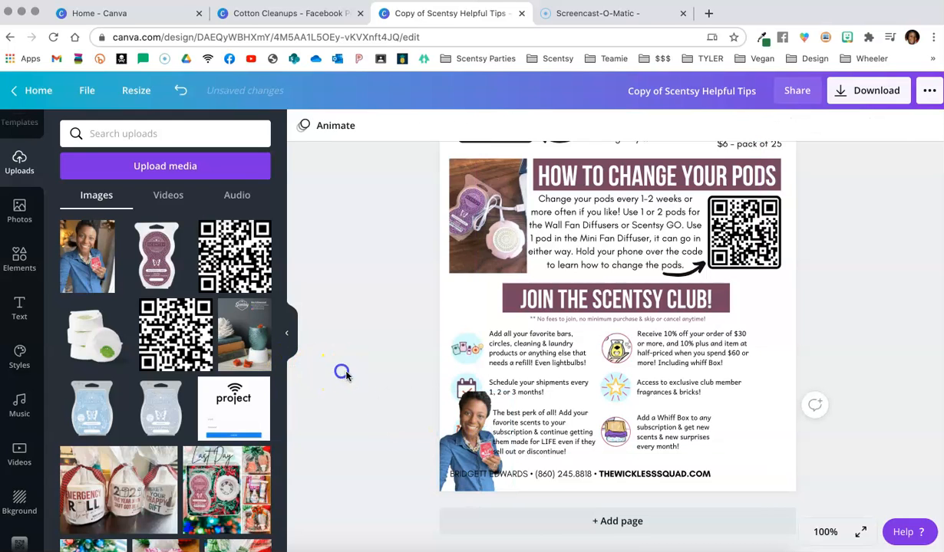
# Shift the contact line at the foot of the flyer rightward, clear of the profile photo, and review the full page.
pyautogui.moveTo(563, 478); pyautogui.dragTo(621, 478)
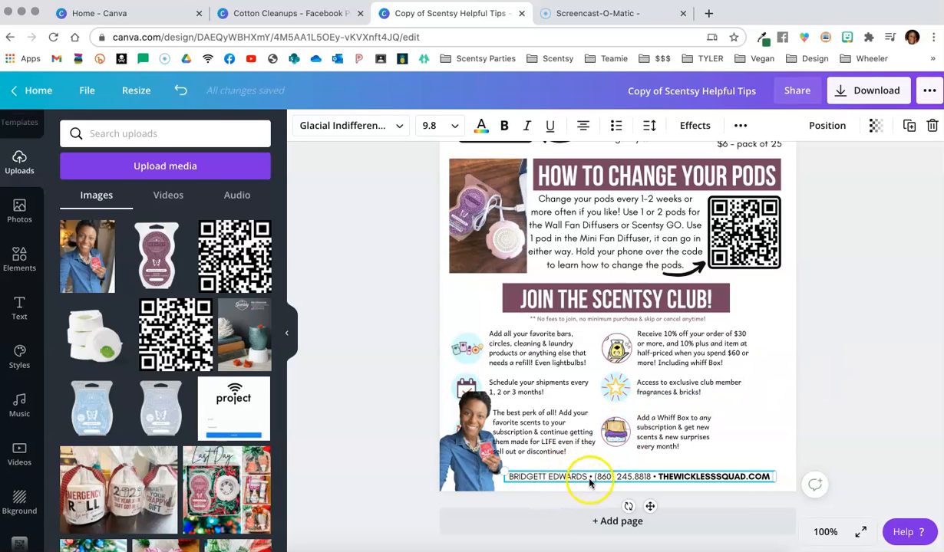
pyautogui.click(711, 479)
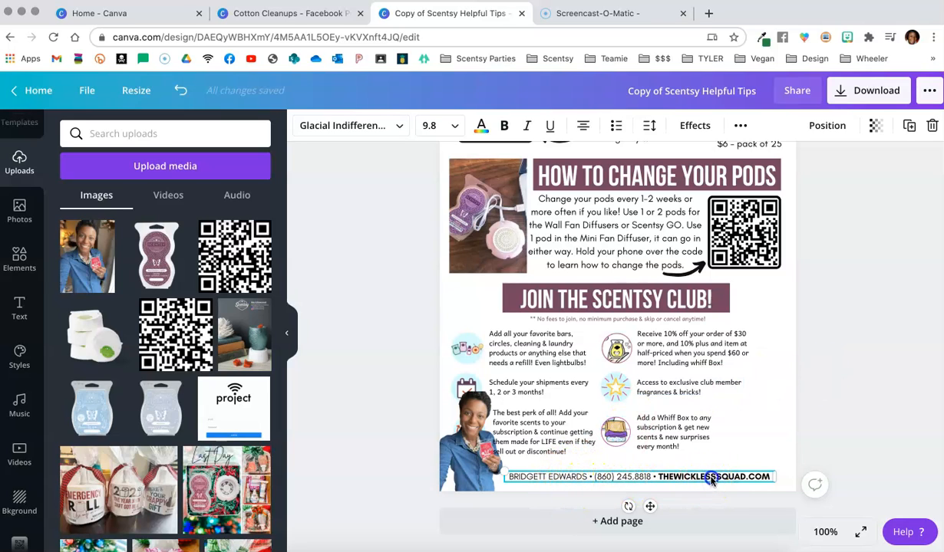
pyautogui.moveTo(711, 479); pyautogui.dragTo(717, 479)
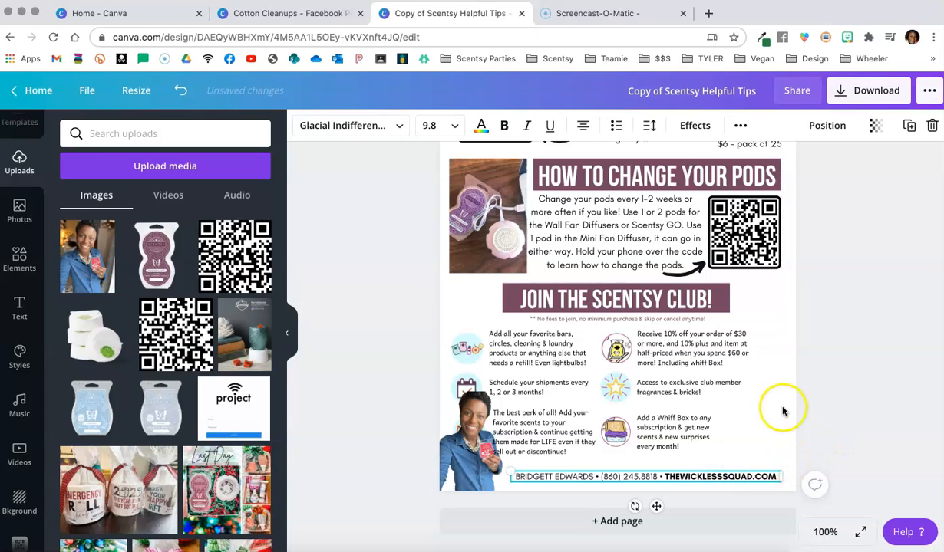
pyautogui.scroll(5, 810, 376)
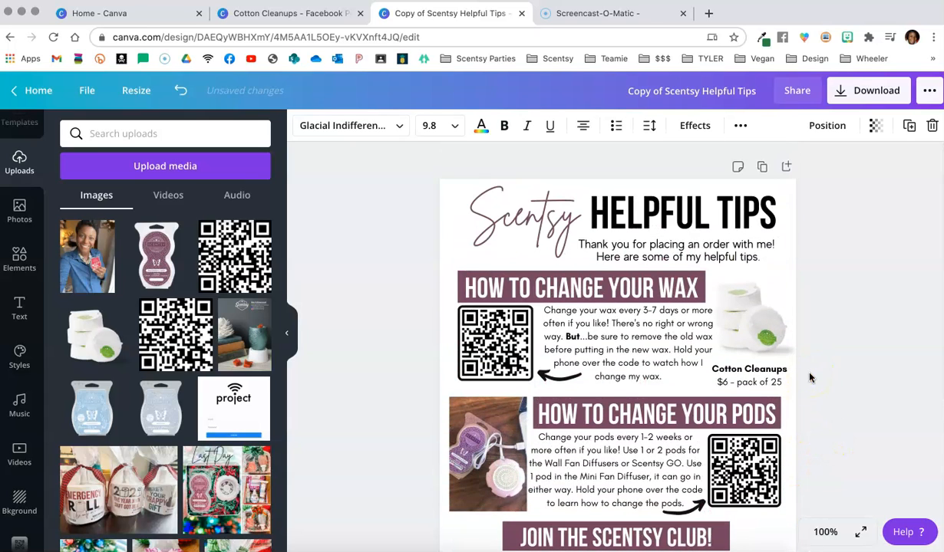
pyautogui.scroll(-5, 810, 376)
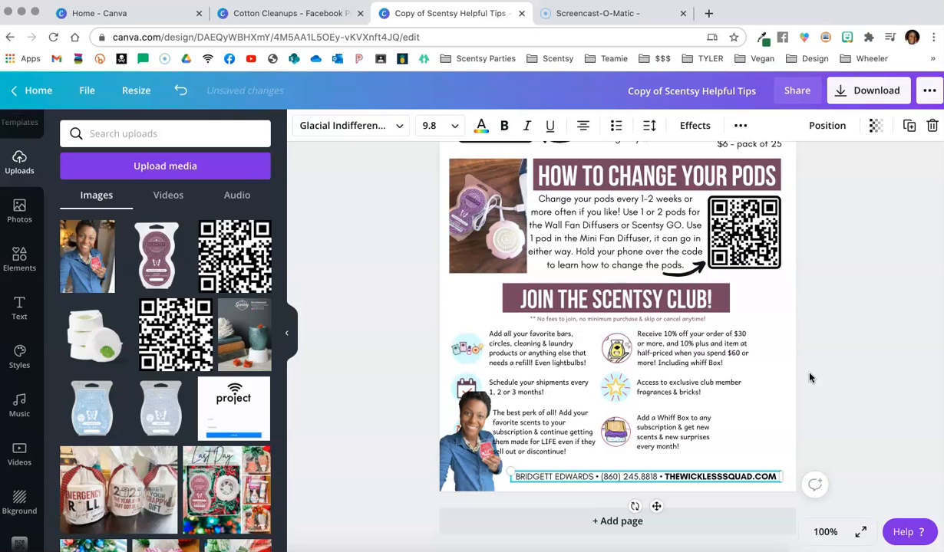
pyautogui.scroll(1, 809, 376)
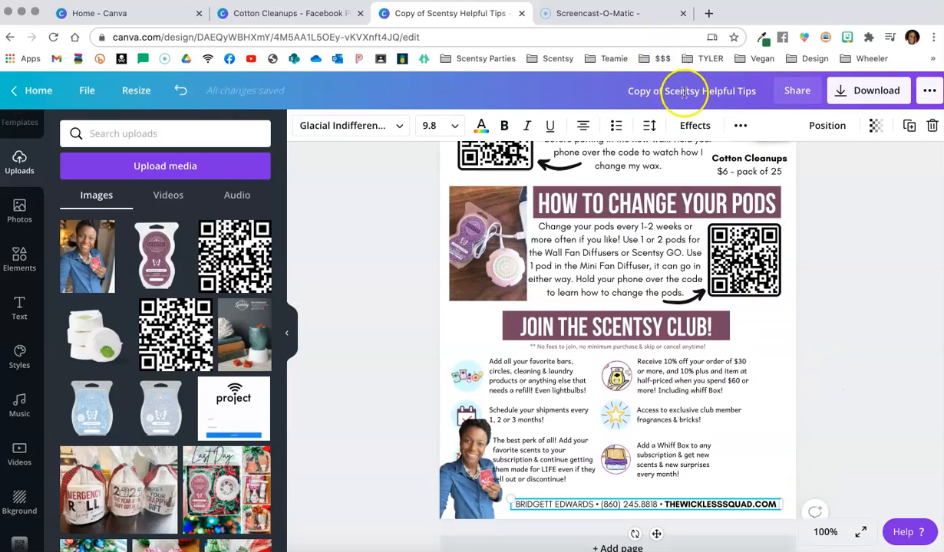
# Look through the file types offered for downloading the flyer, and close the download options without exporting.
pyautogui.click(850, 95)
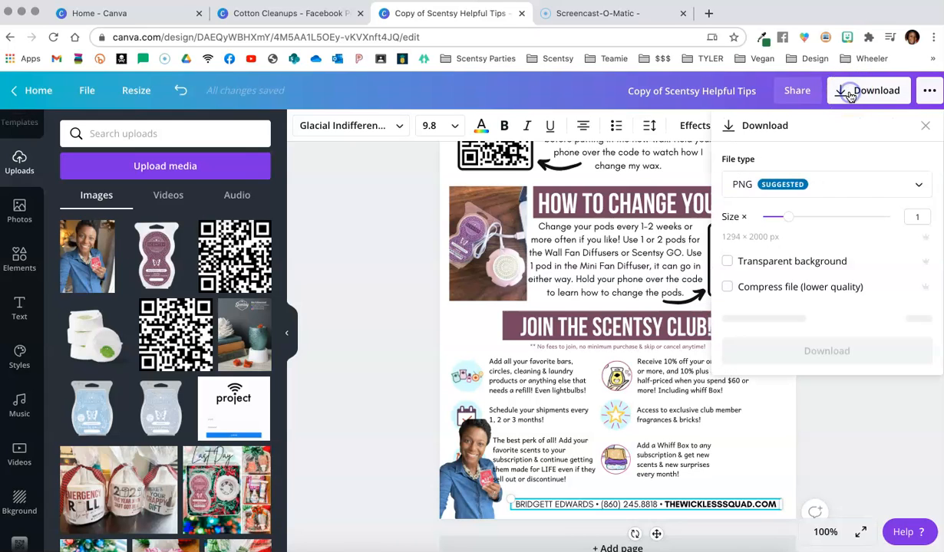
pyautogui.click(925, 188)
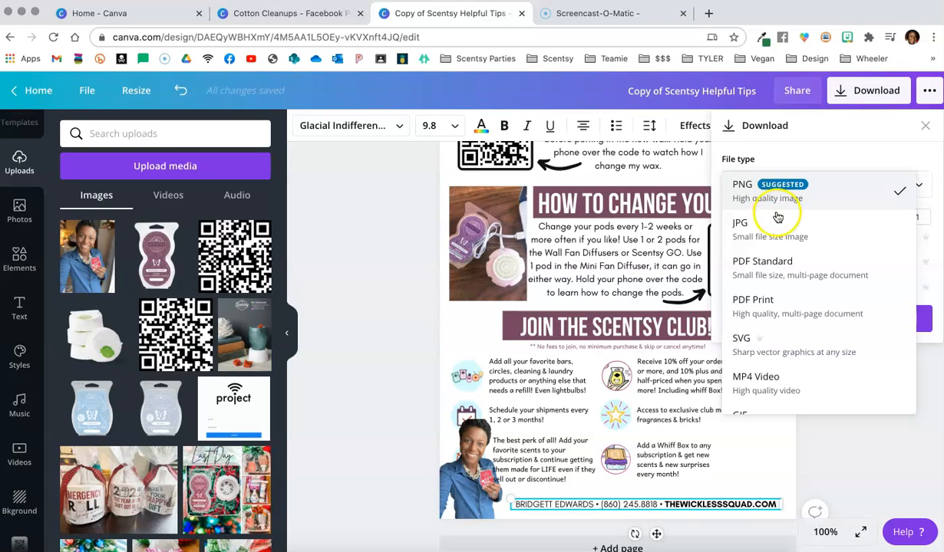
pyautogui.scroll(-1, 763, 238)
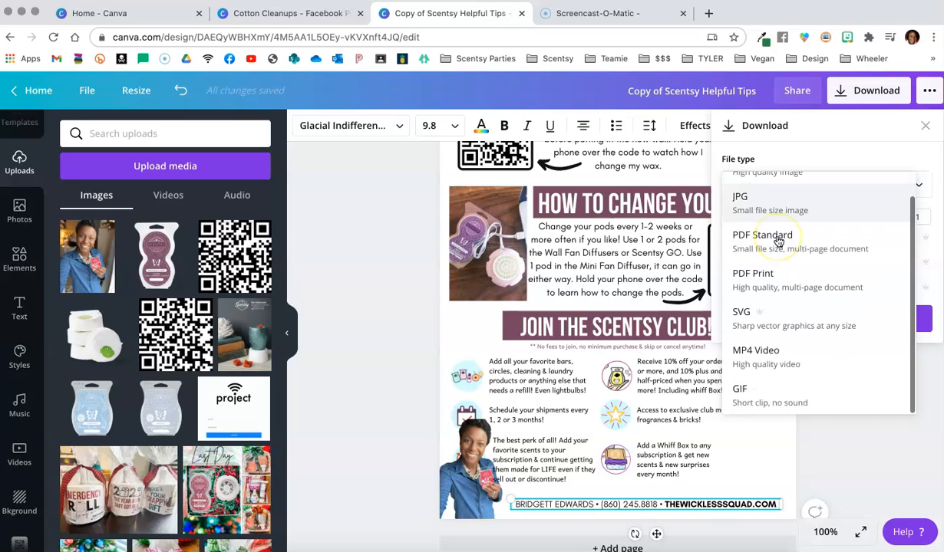
pyautogui.click(863, 471)
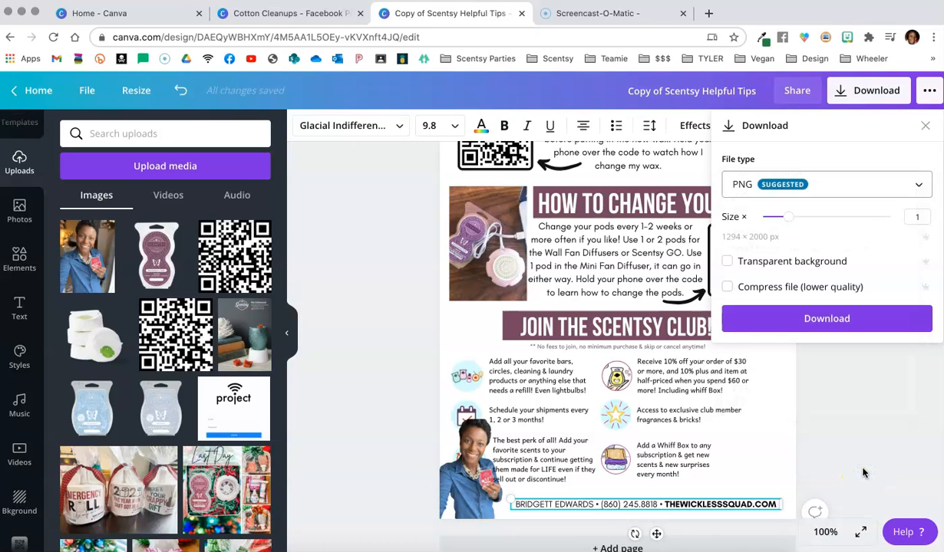
pyautogui.click(925, 126)
pyautogui.click(909, 266)
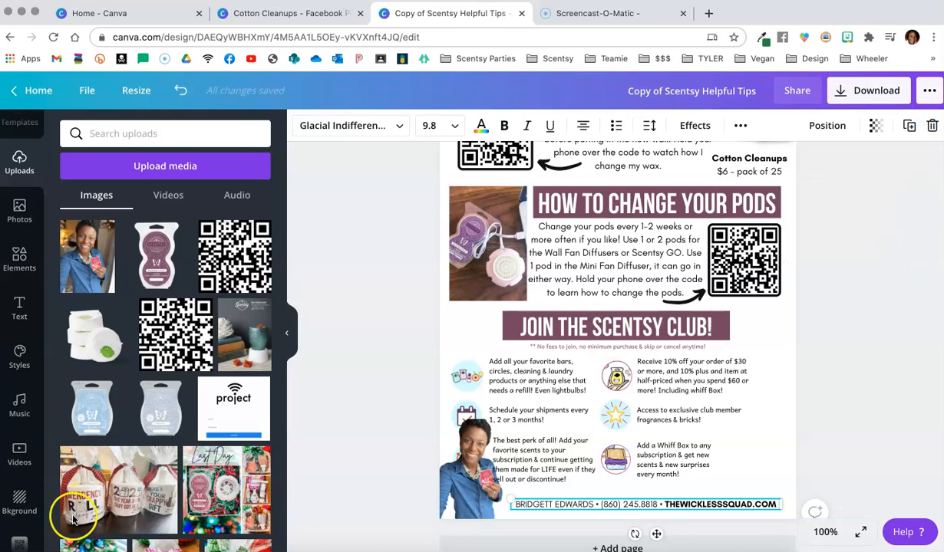